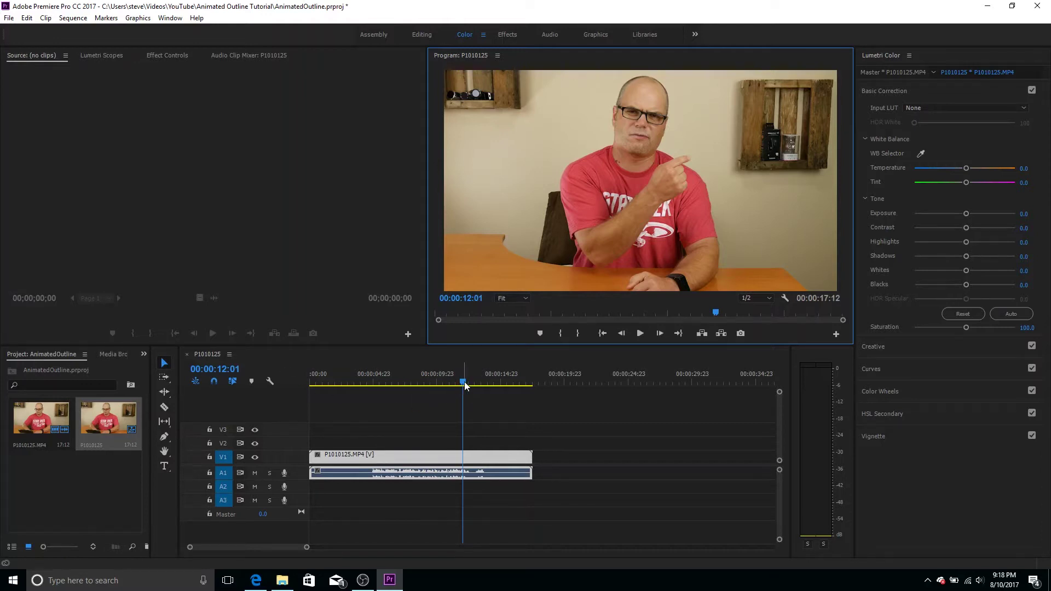
- Find frame 00:00:12:12 and export it as a PNG still to the Animated Outline Tutorial folder
drag(464, 382, 450, 383)
key(space)
key(space)
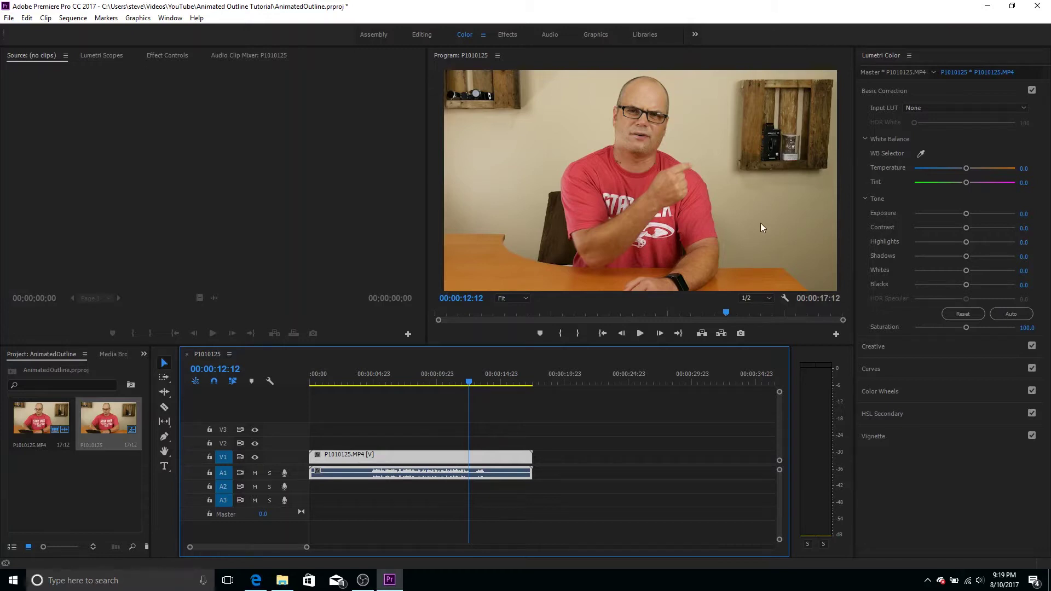
click(741, 334)
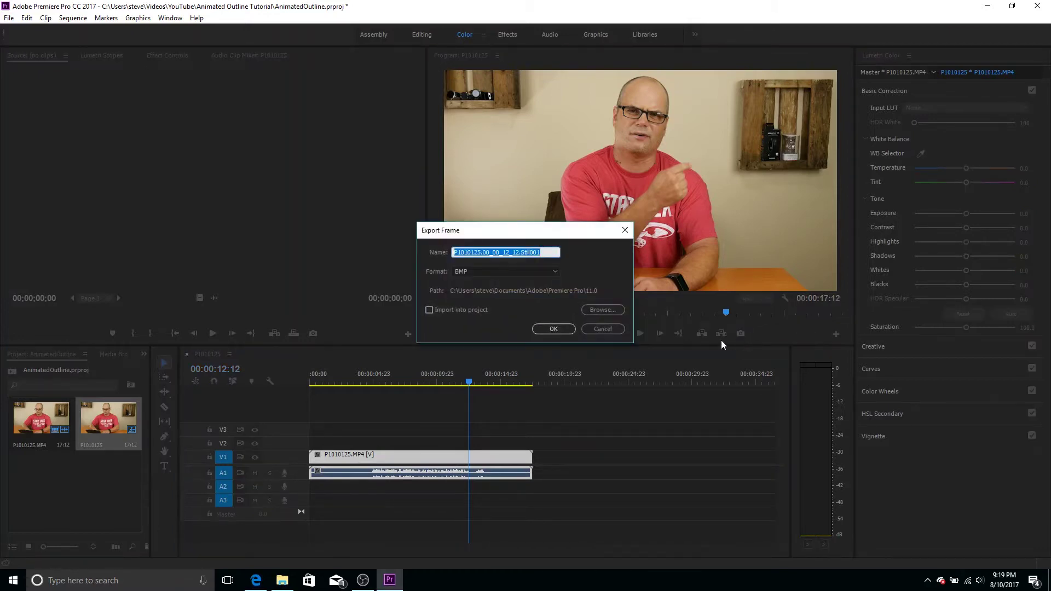
click(611, 312)
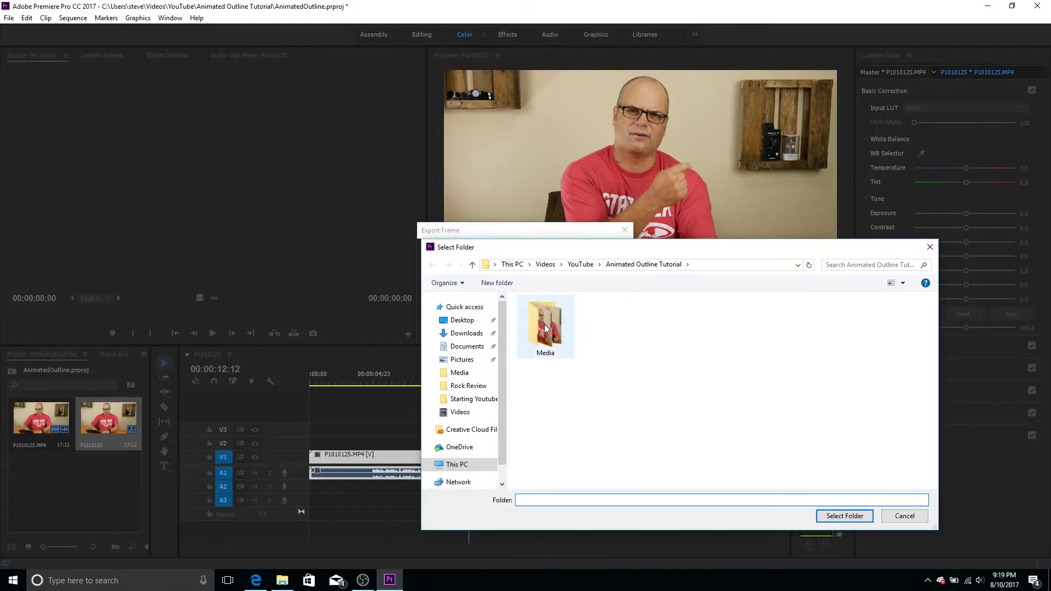
click(852, 519)
click(546, 272)
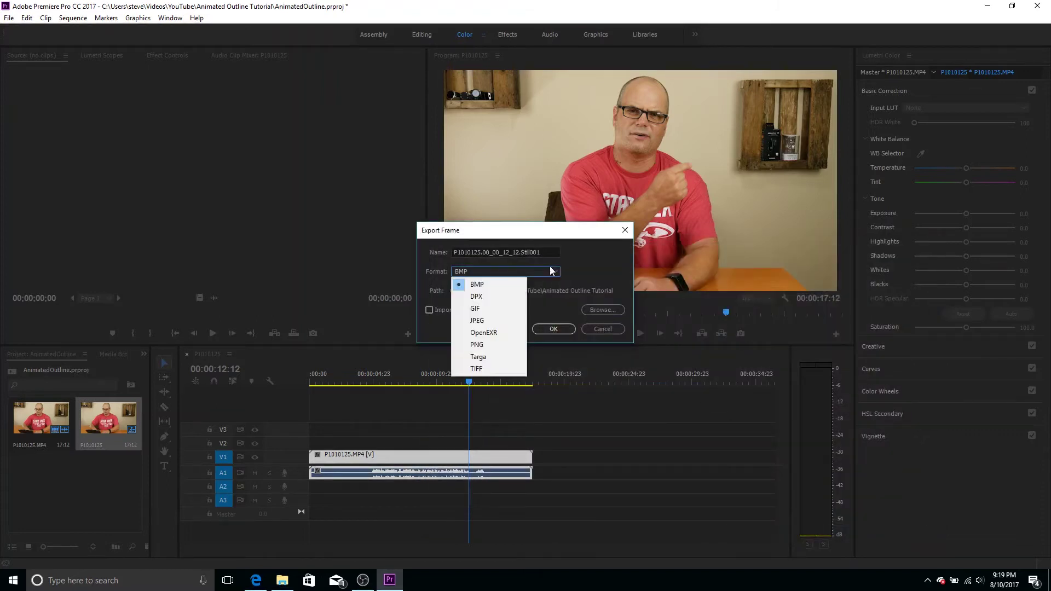
click(501, 344)
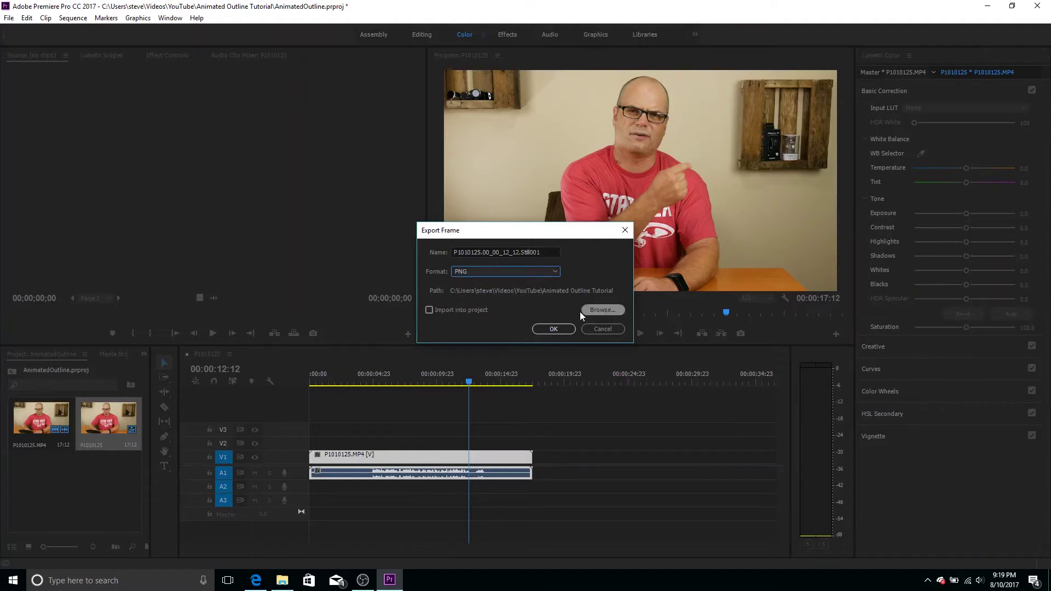
click(558, 330)
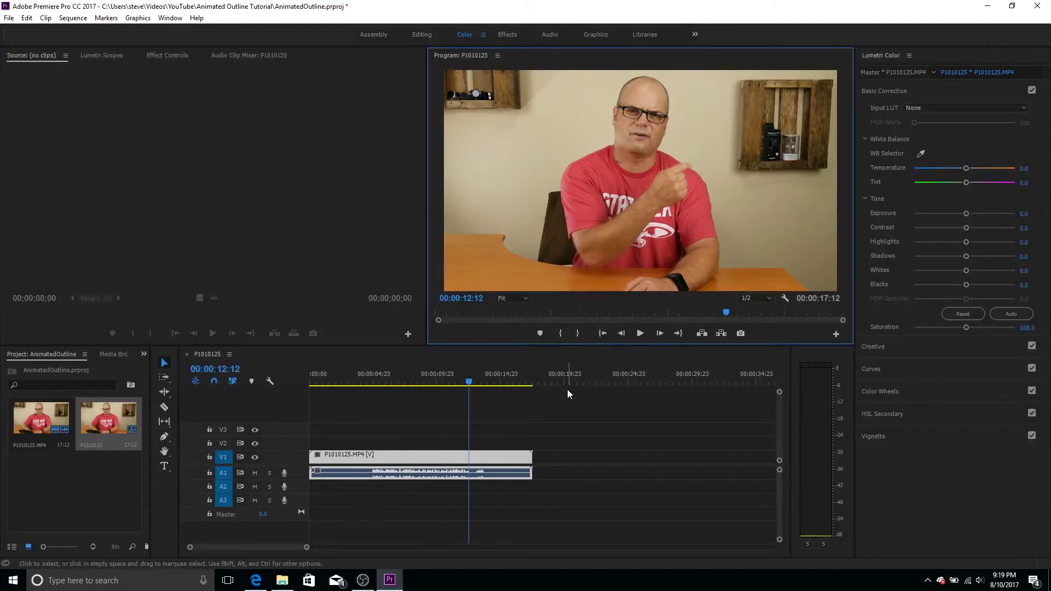
- Open P1010125.00_00_12_12.Still001.png from the tutorial folder in GIMP via File Explorer
click(281, 580)
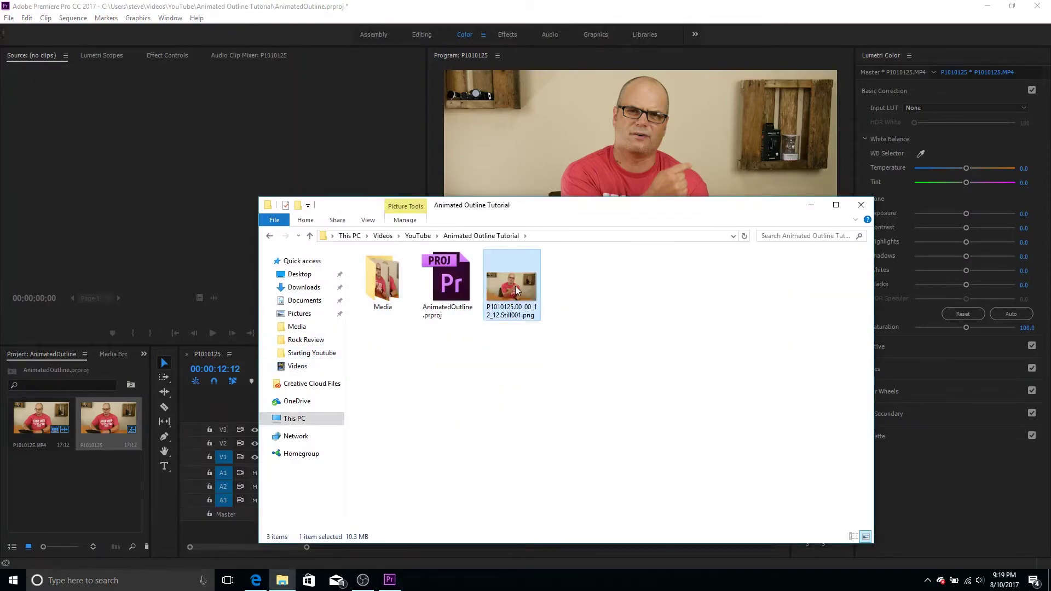
right_click(514, 285)
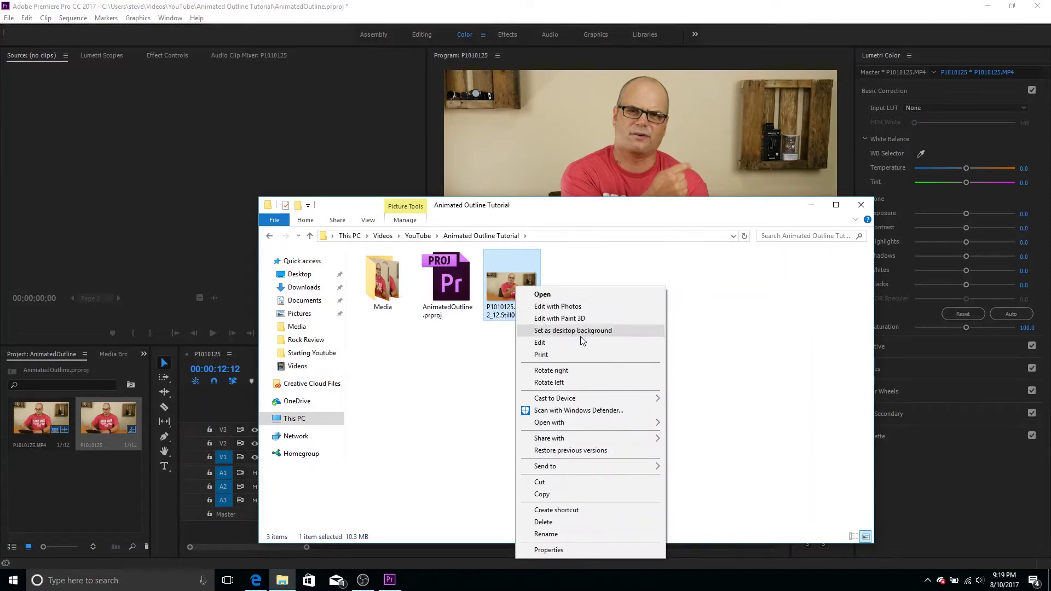
mouse_move(624, 426)
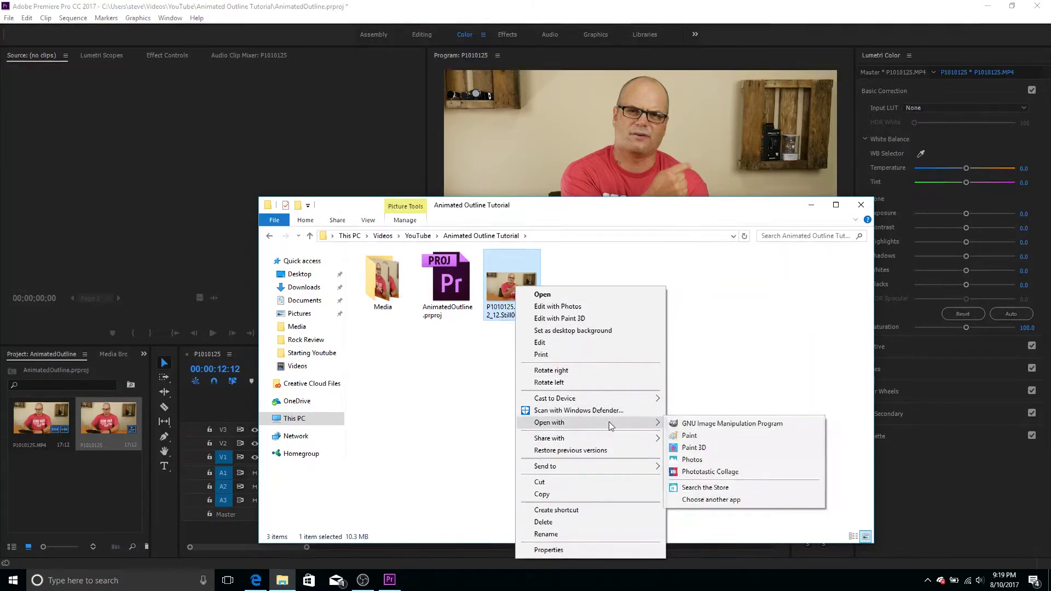
click(721, 425)
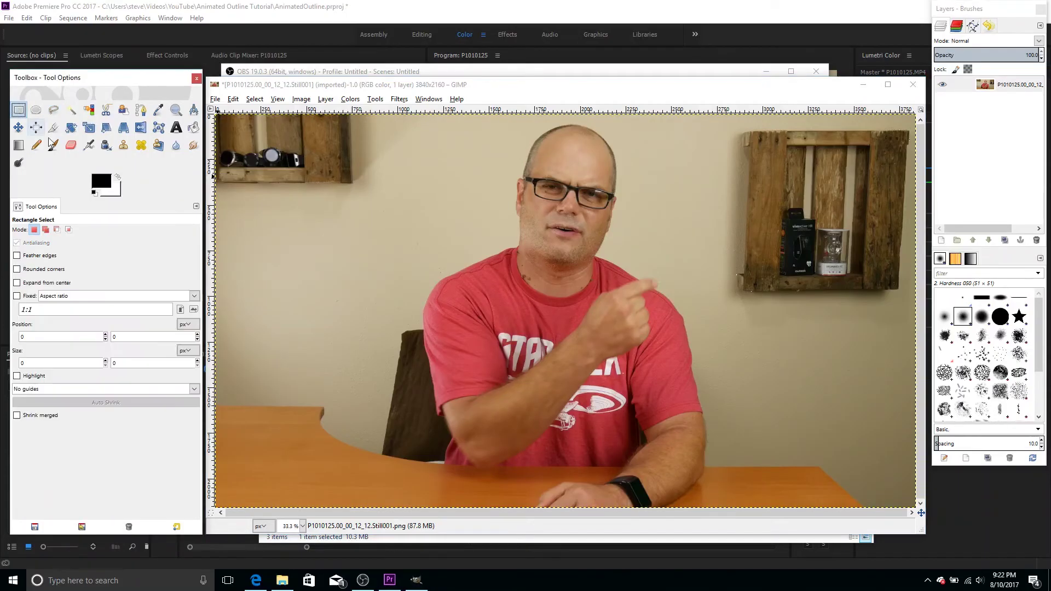
- Try out rectangular and elliptical selections on the wall
drag(248, 220, 343, 270)
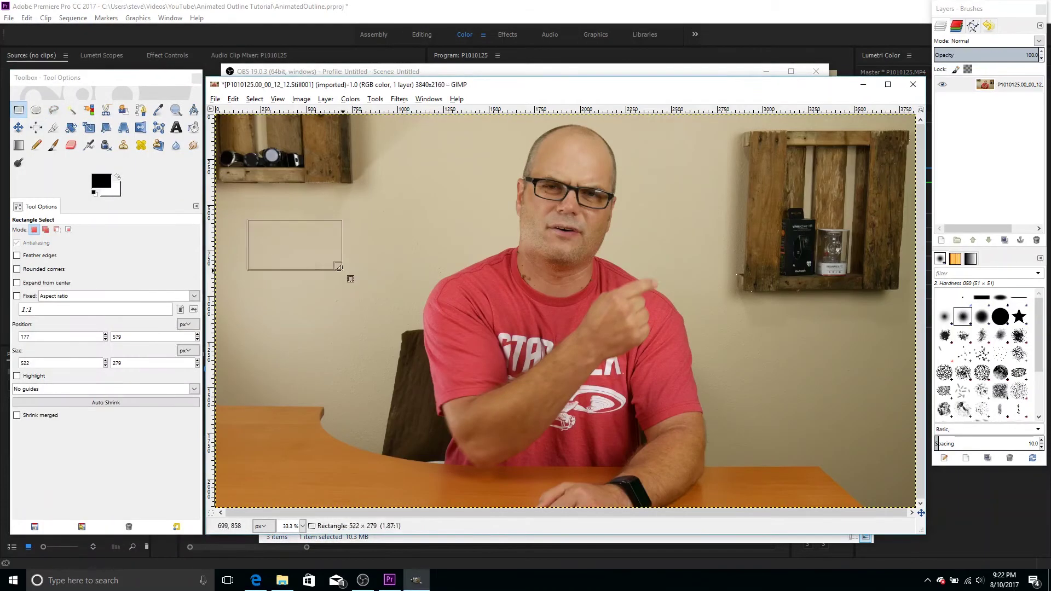
click(35, 109)
drag(318, 182, 436, 217)
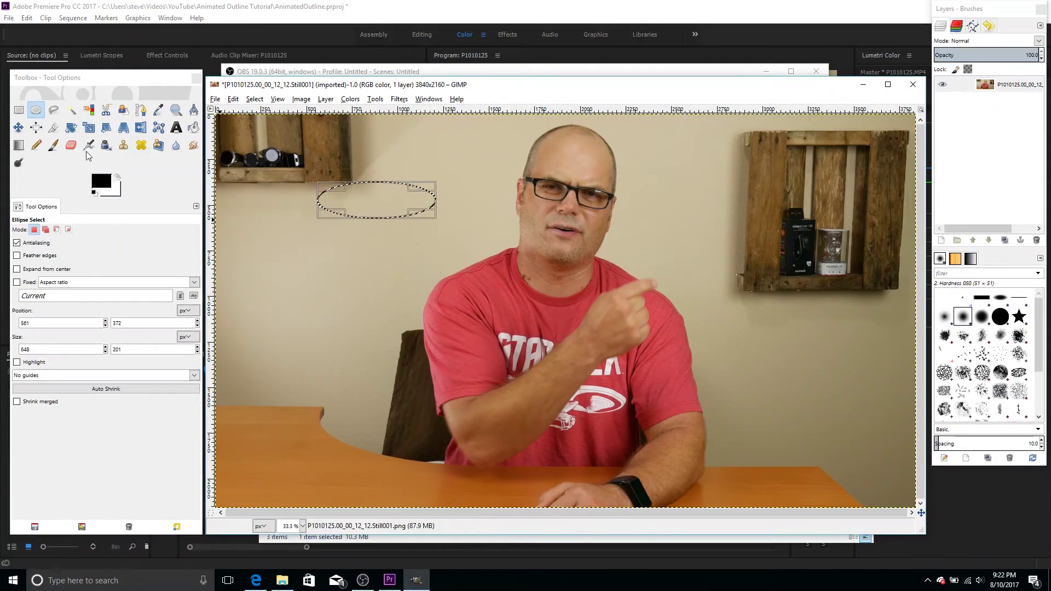
- Trace the right-hand wooden shelf's corners with a closed free-form selection
click(53, 111)
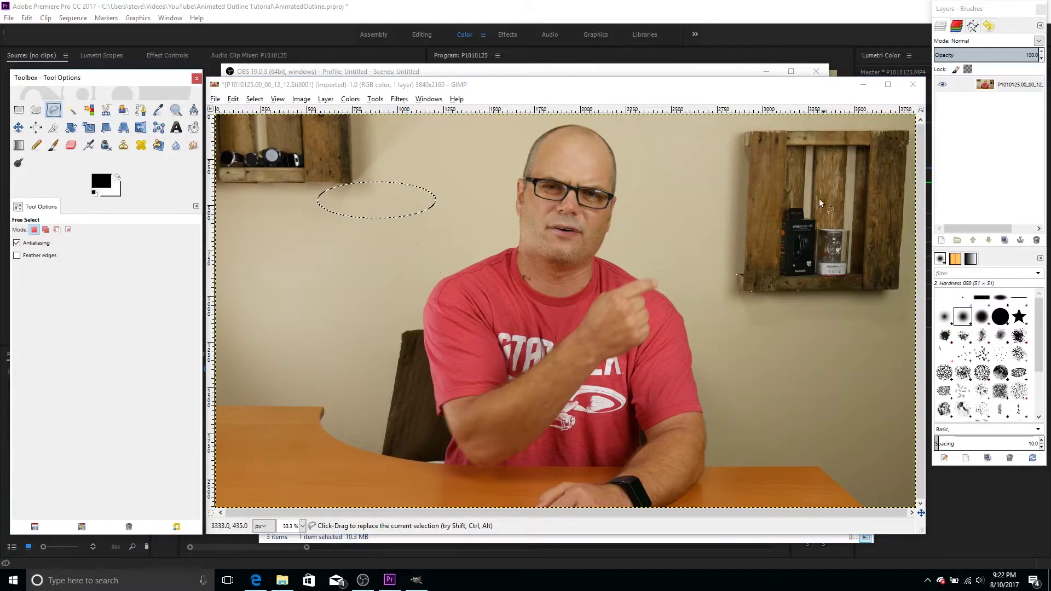
click(740, 132)
click(740, 145)
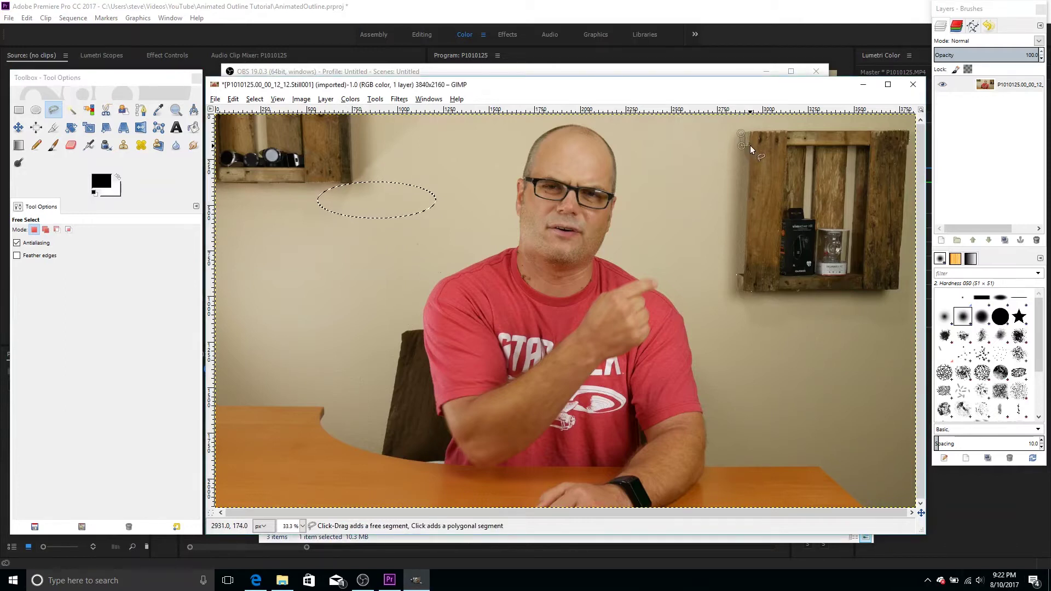
click(749, 145)
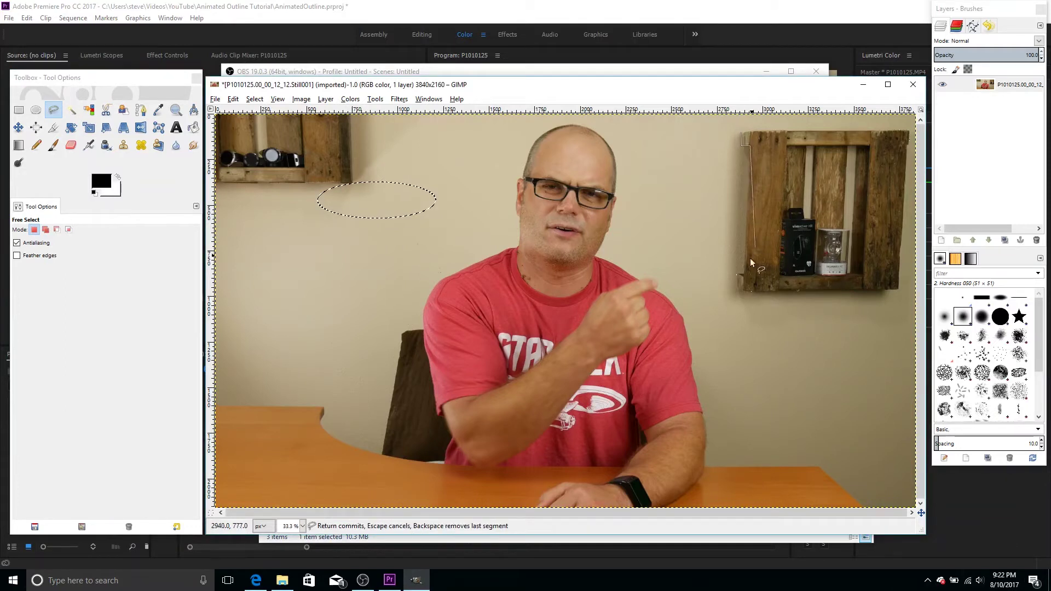
click(738, 290)
click(900, 290)
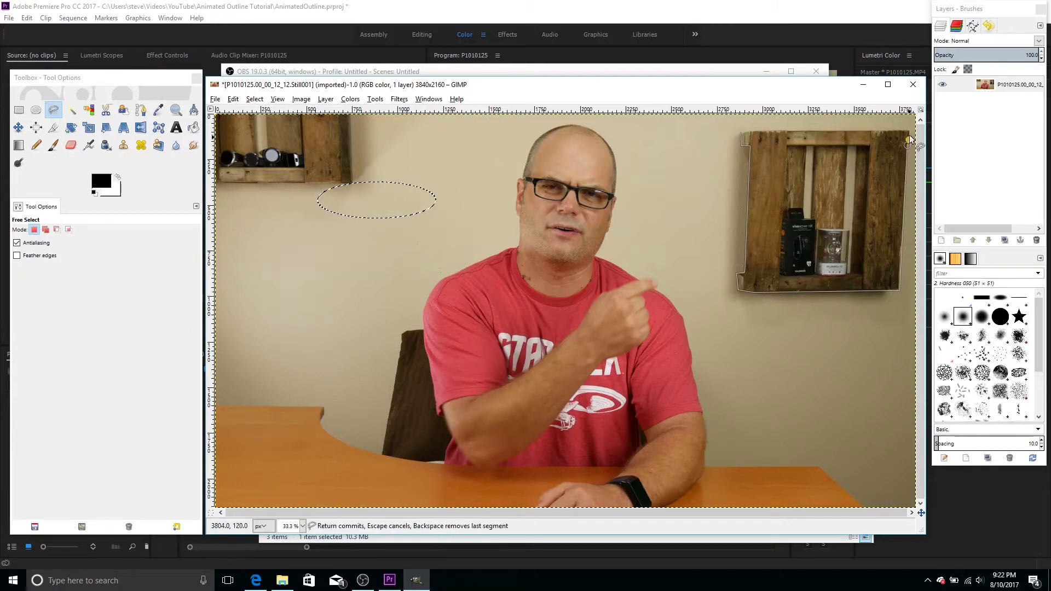
click(908, 132)
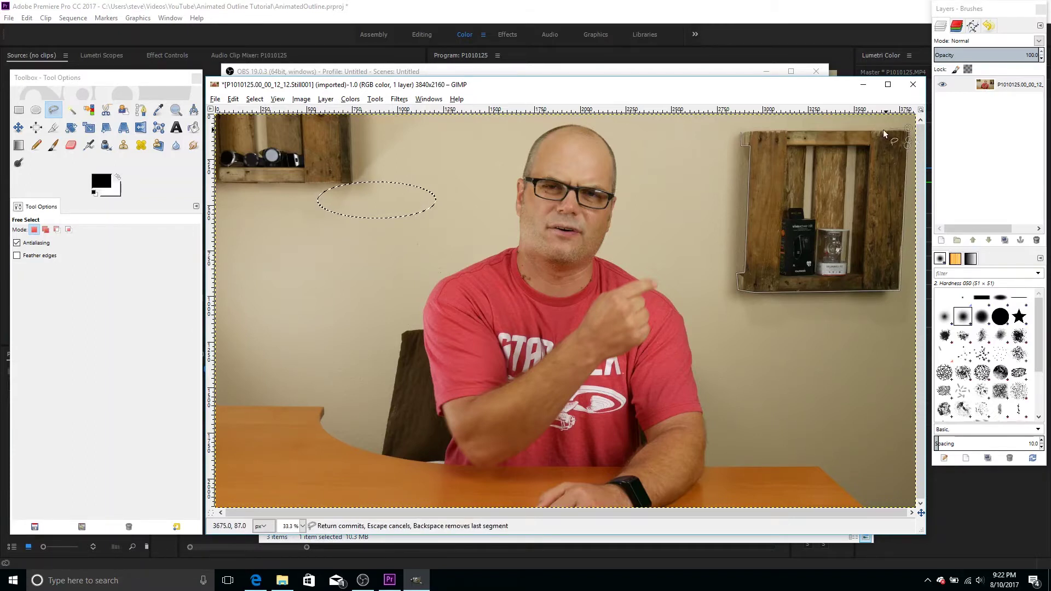
click(740, 132)
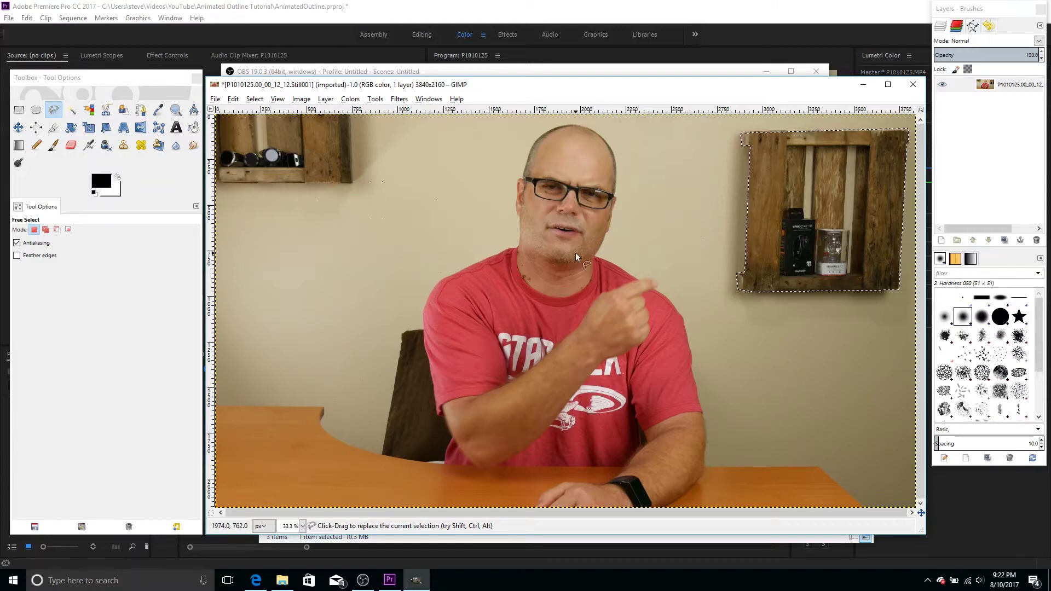
- Set GIMP's foreground colour to yellow ffff00
click(101, 184)
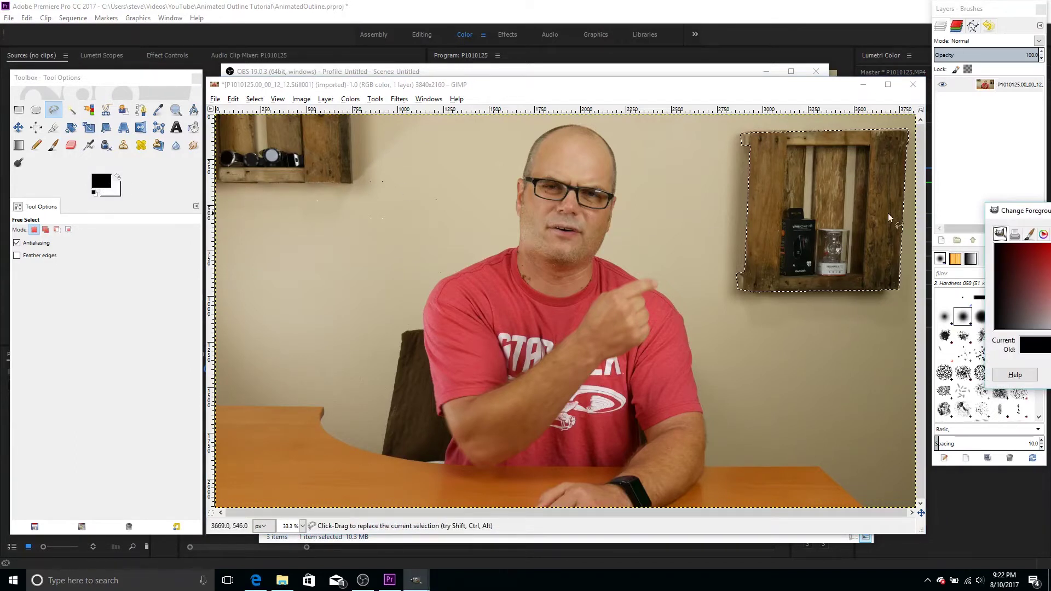
drag(1027, 213, 591, 249)
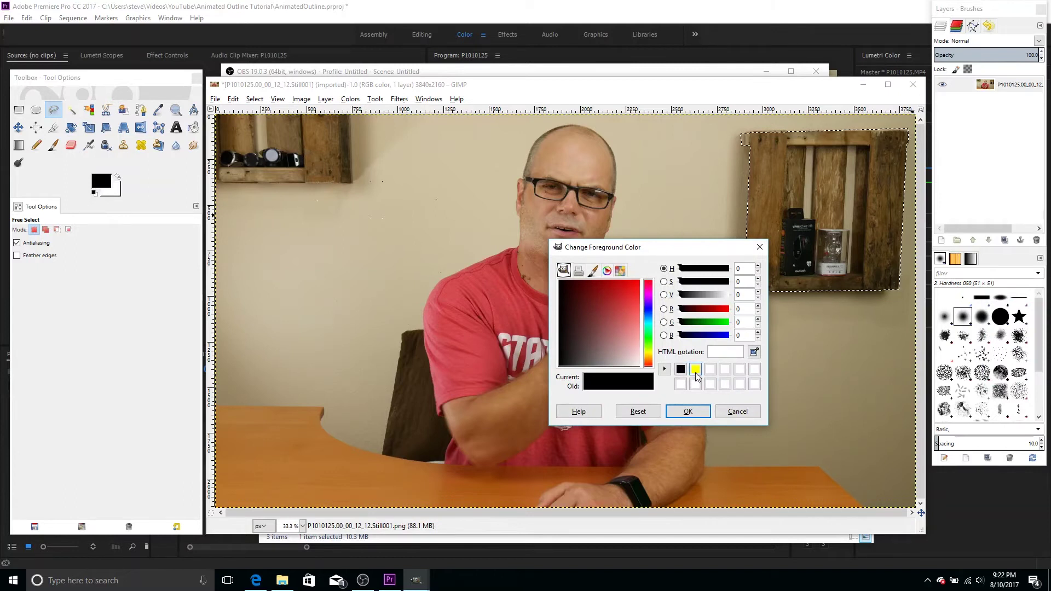
click(695, 369)
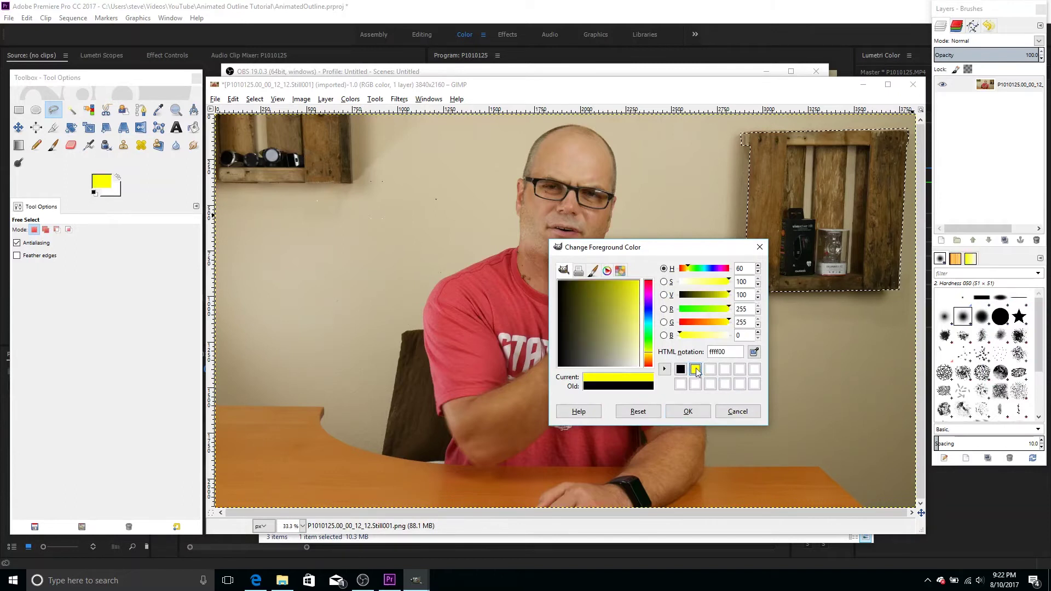
click(689, 412)
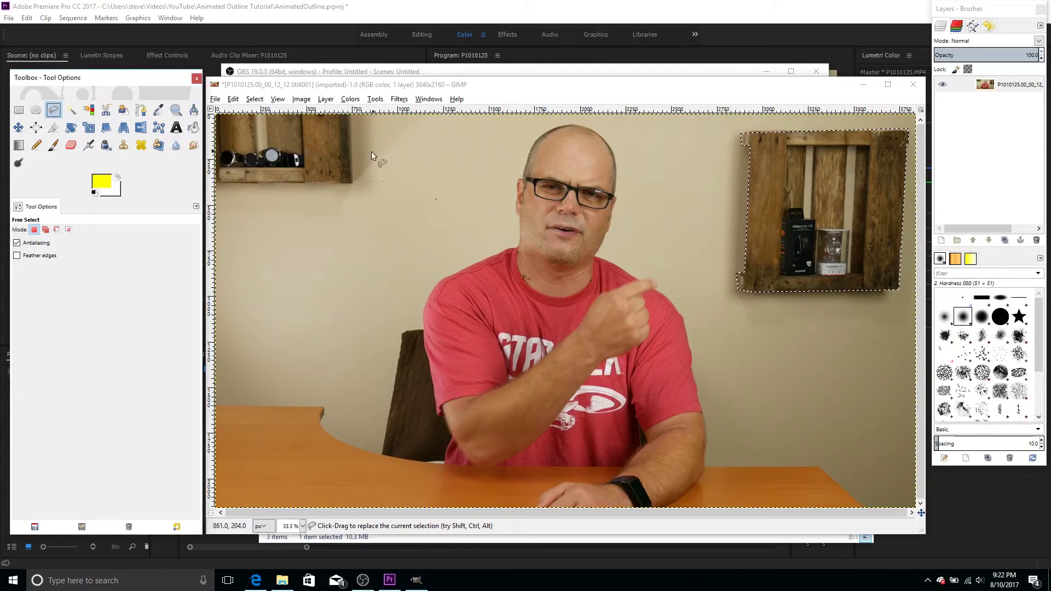
click(940, 240)
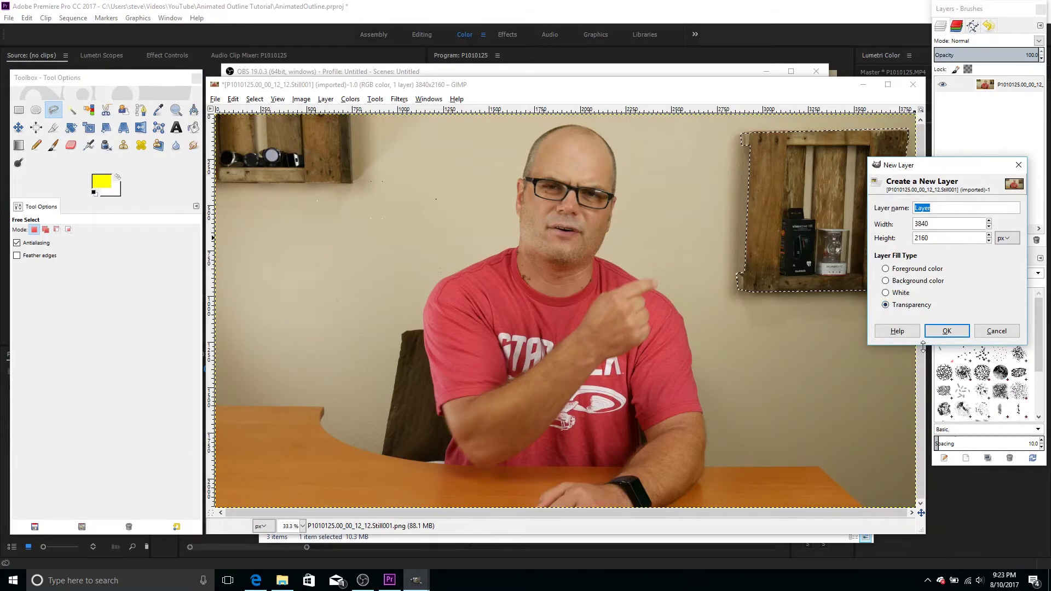
- Add a transparent layer and stroke the shelf selection with a solid 6 px yellow line
click(947, 330)
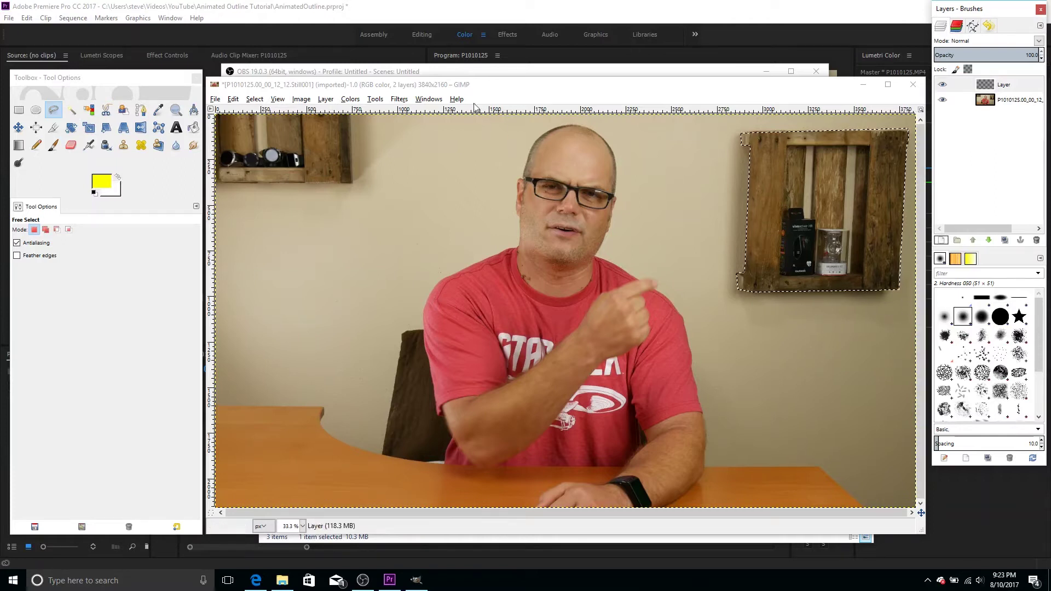
click(234, 100)
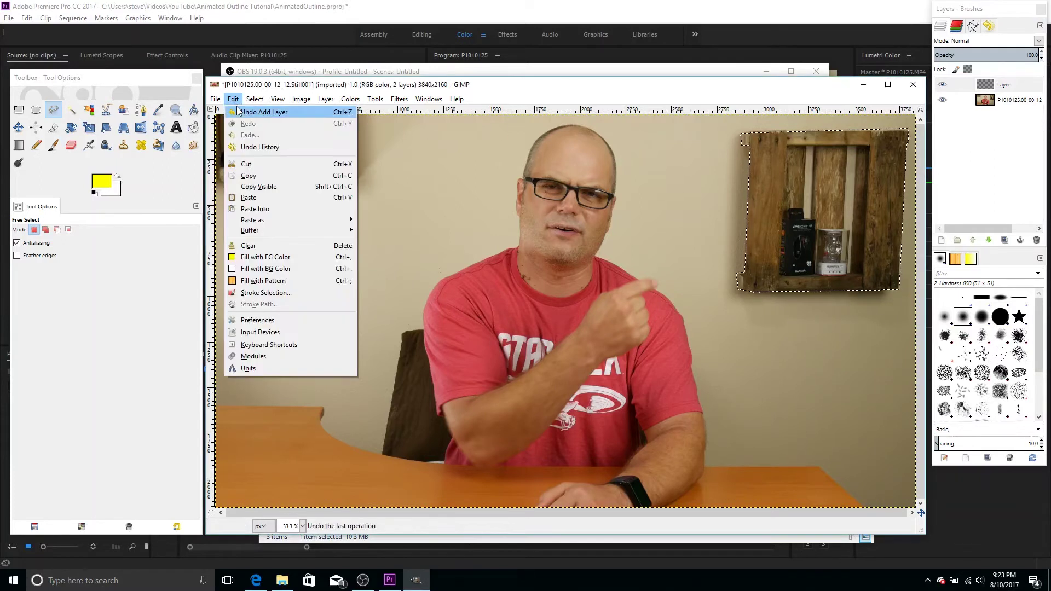
click(284, 293)
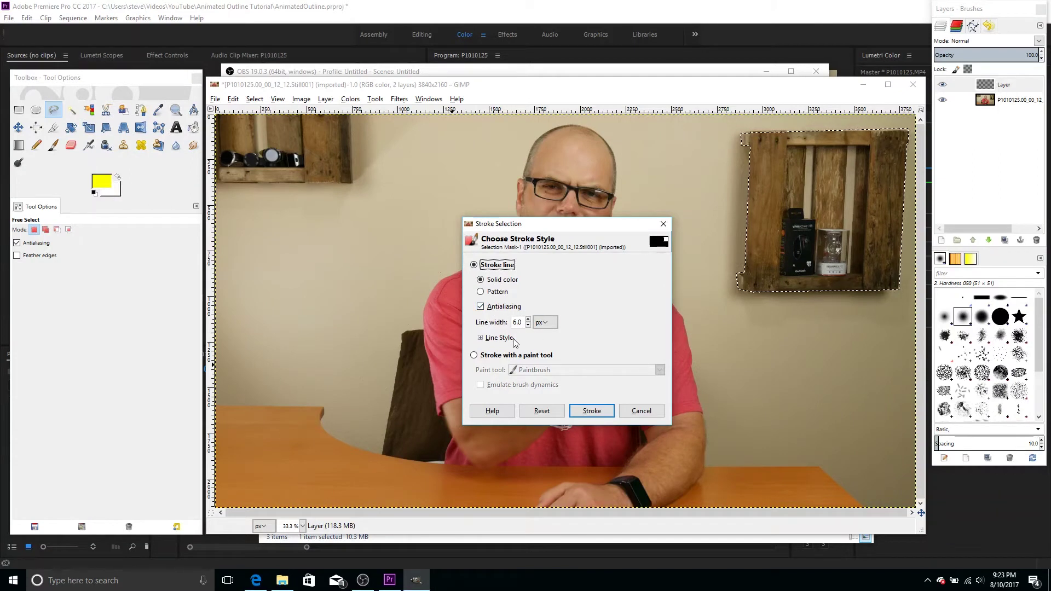
click(474, 357)
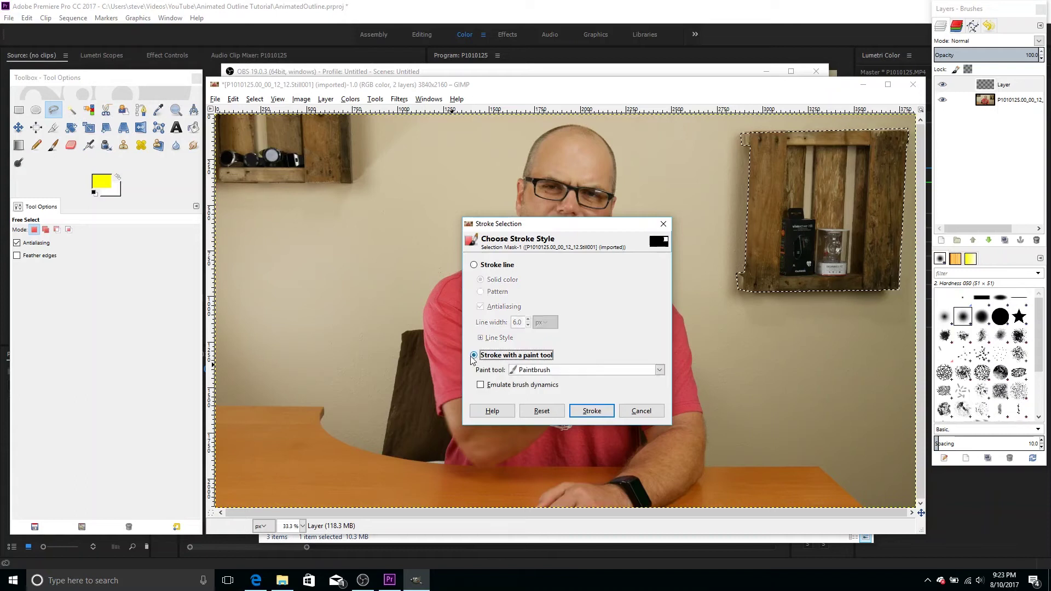
click(660, 370)
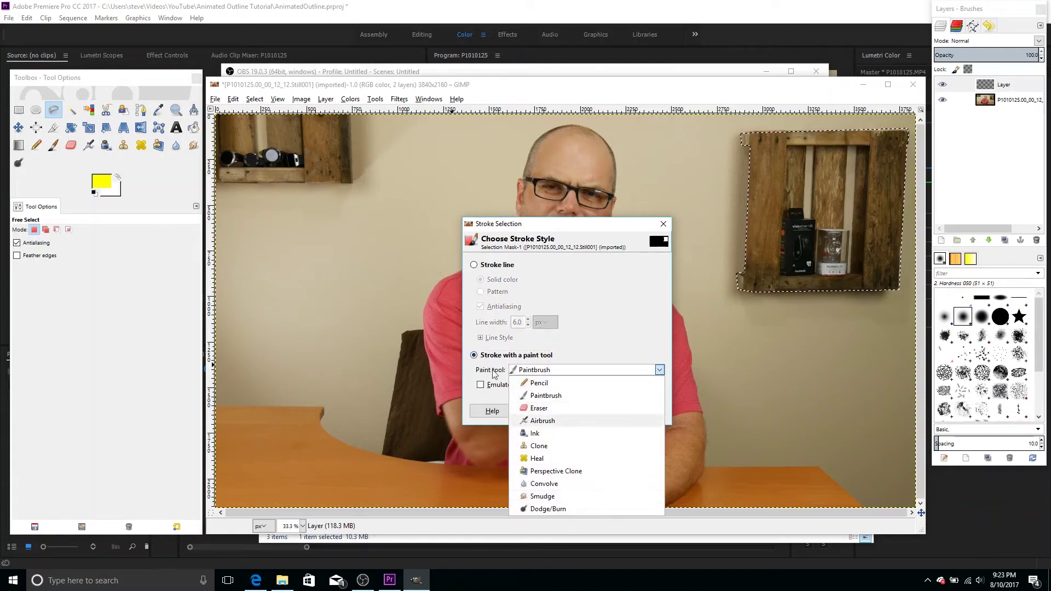
click(477, 265)
click(475, 265)
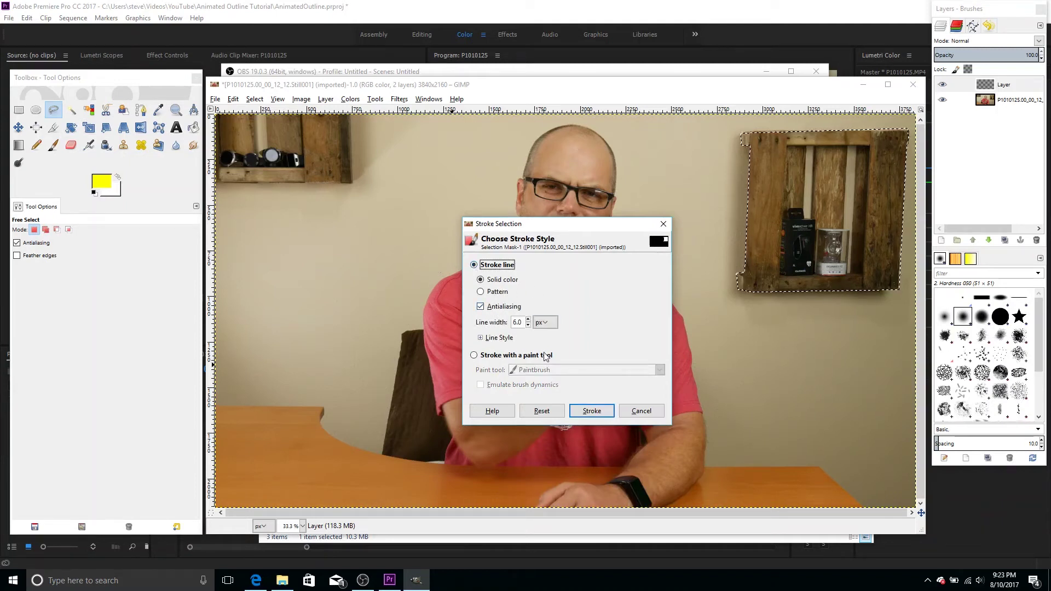
click(592, 412)
click(592, 411)
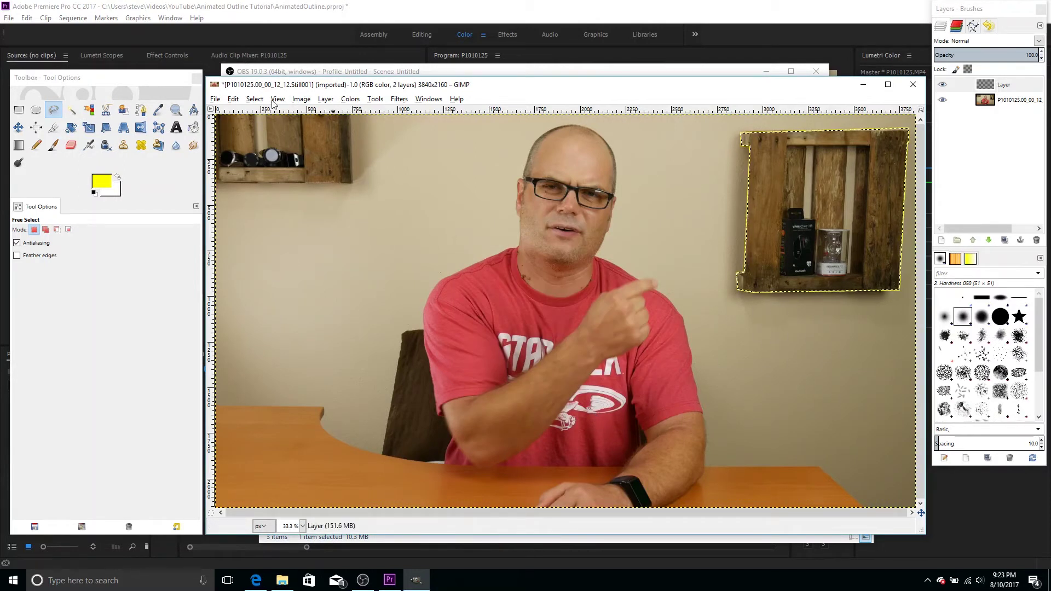
- Clear the selection and hide the photo layer so only the yellow outline shows
click(255, 99)
click(268, 126)
click(943, 102)
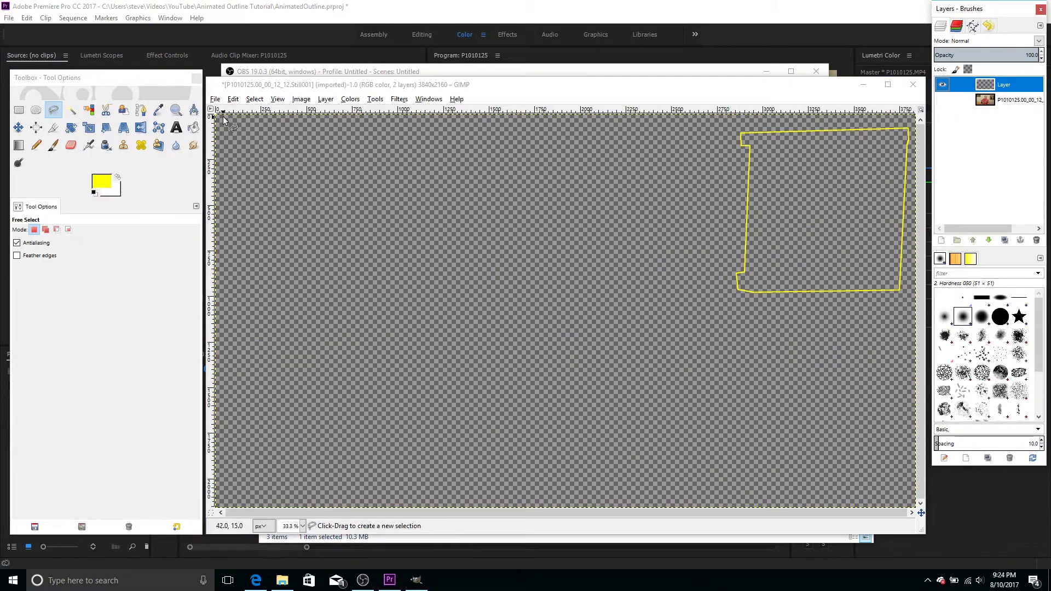
- Export the outline on transparency as Outline.png
click(215, 100)
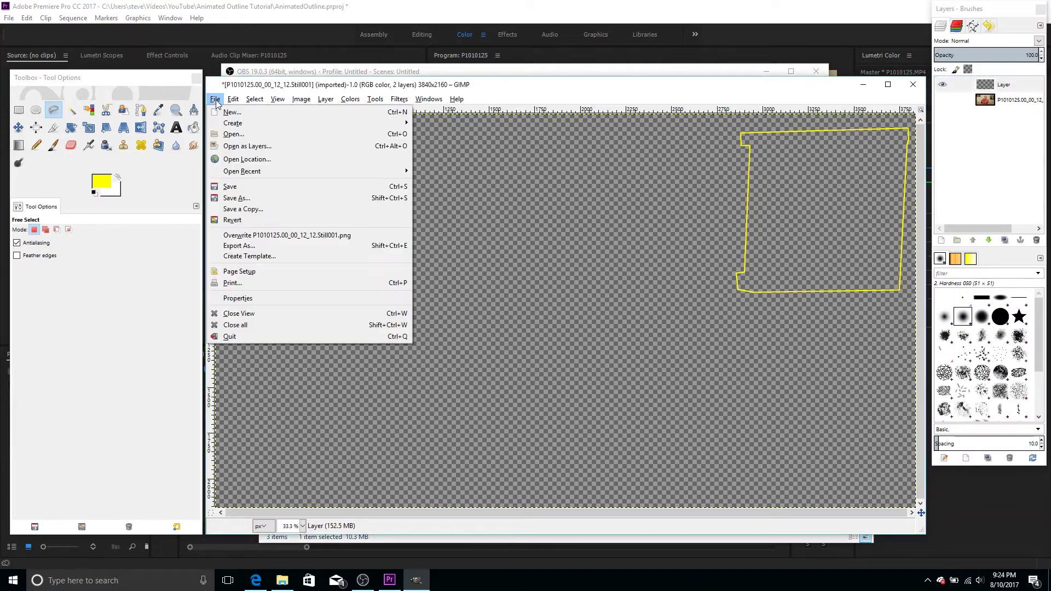
click(299, 246)
drag(694, 261, 455, 164)
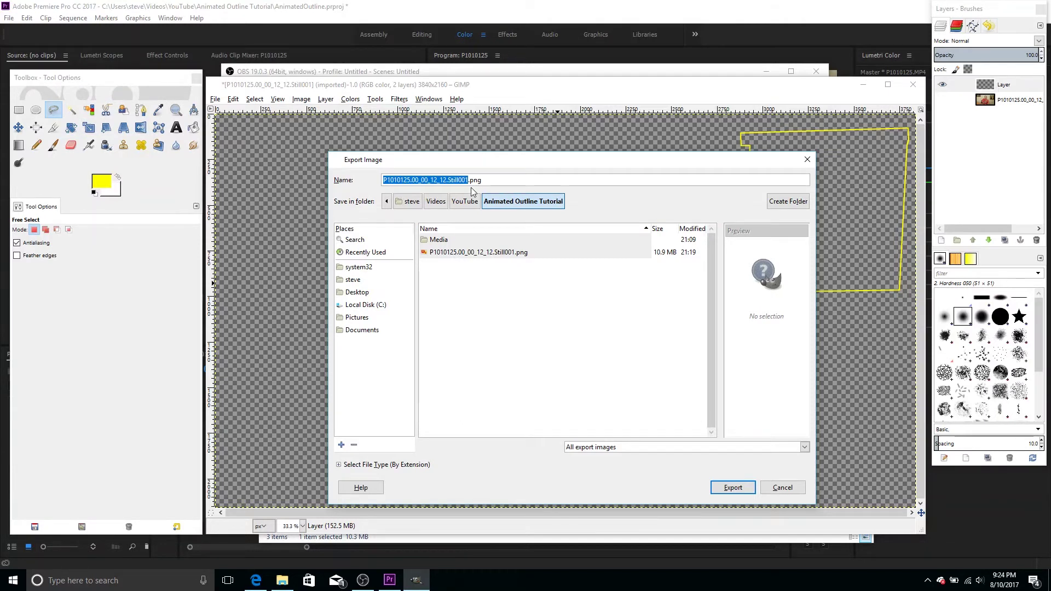
text(Outline)
key(Return)
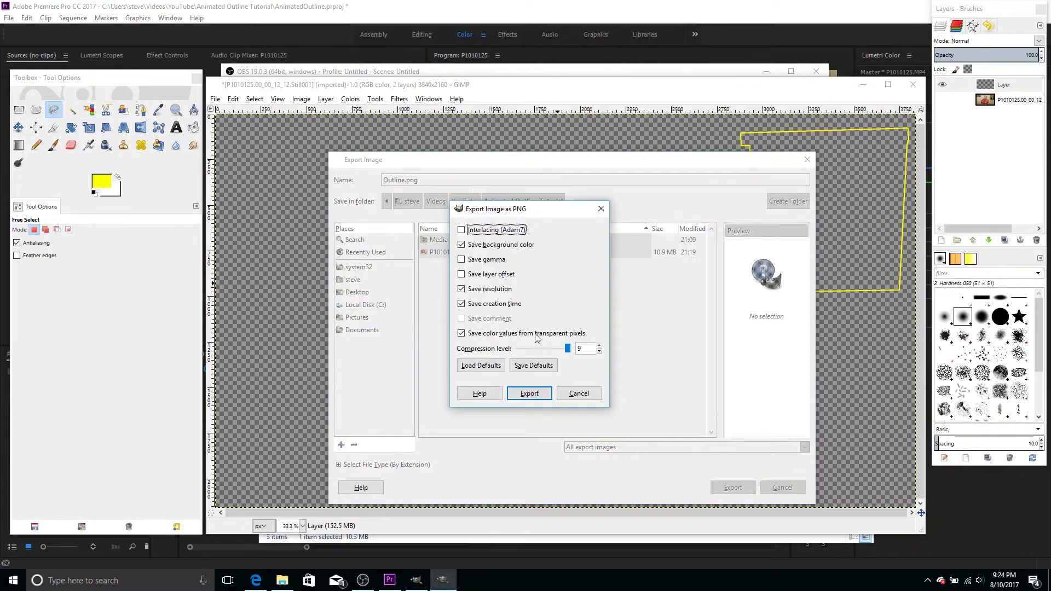
click(534, 394)
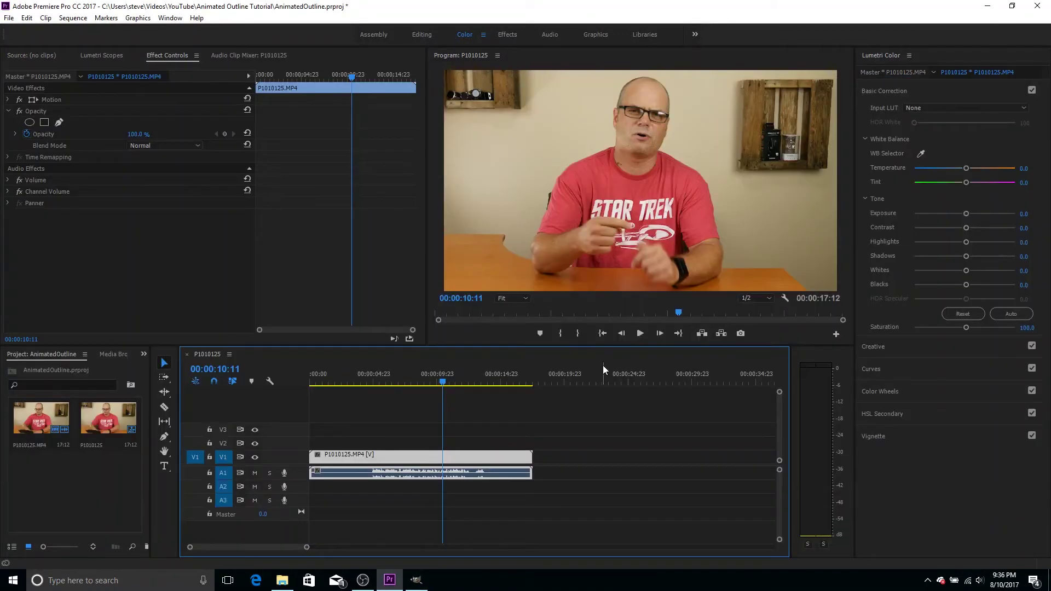
- Drag Outline.png from File Explorer into the AnimatedOutline project bin, then close Explorer
click(282, 581)
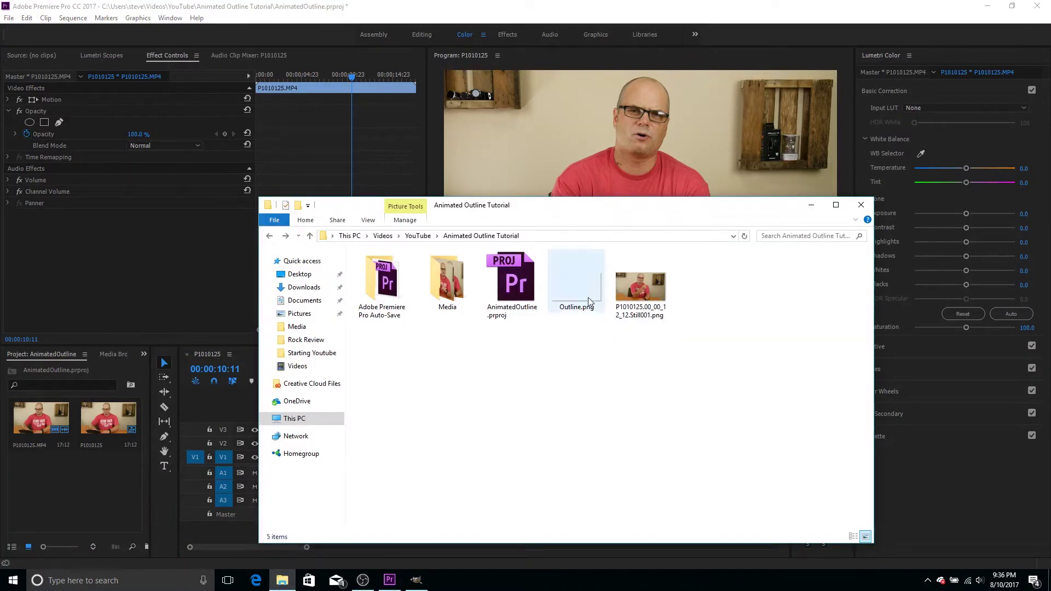
drag(580, 298, 77, 504)
click(323, 25)
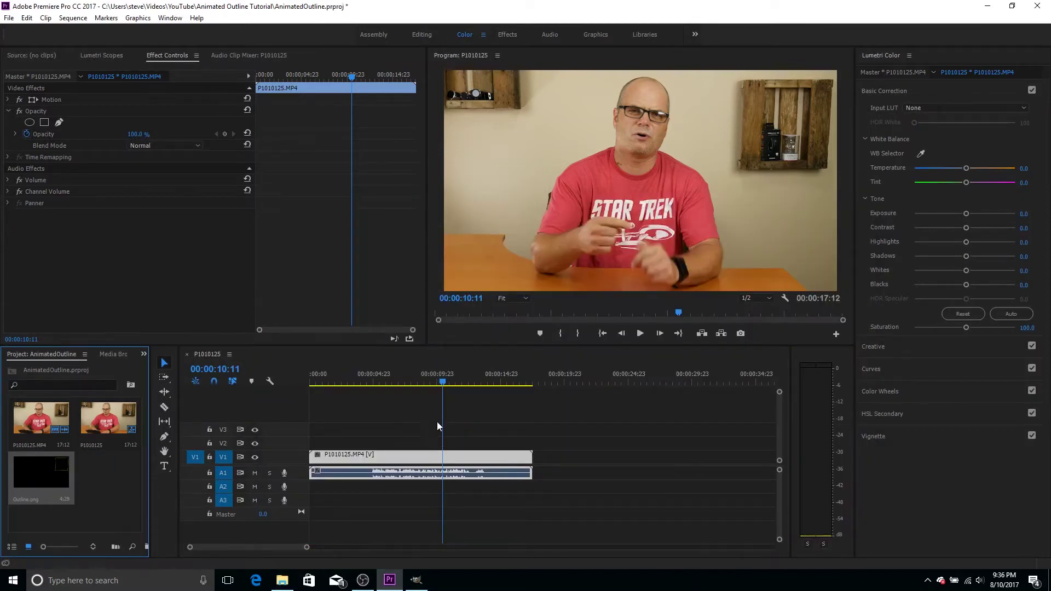
- Play the P1010125 sequence and step back to frame 00:00:11:22
click(443, 385)
key(space)
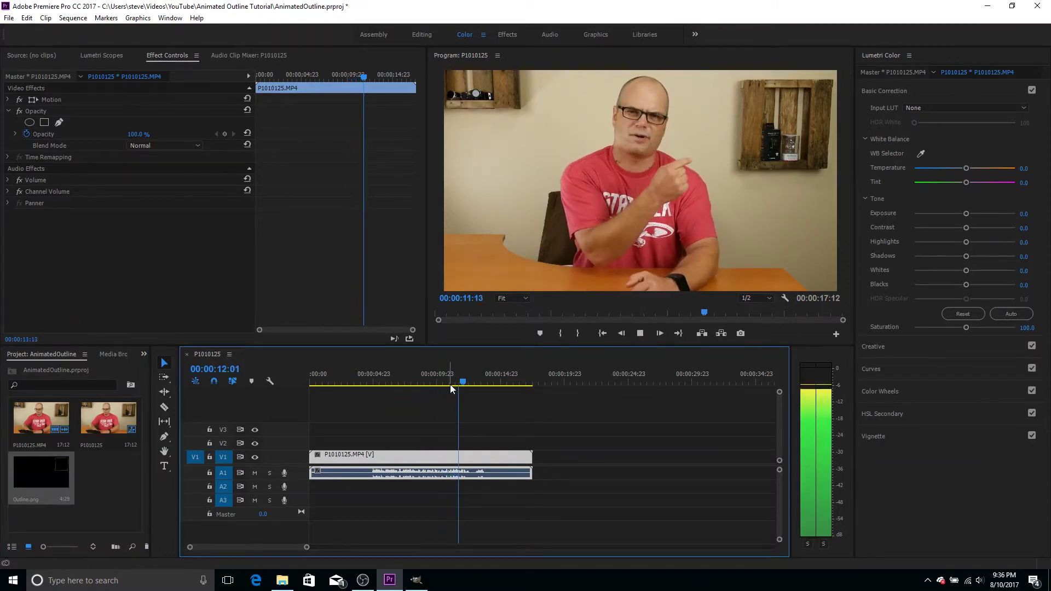
key(space)
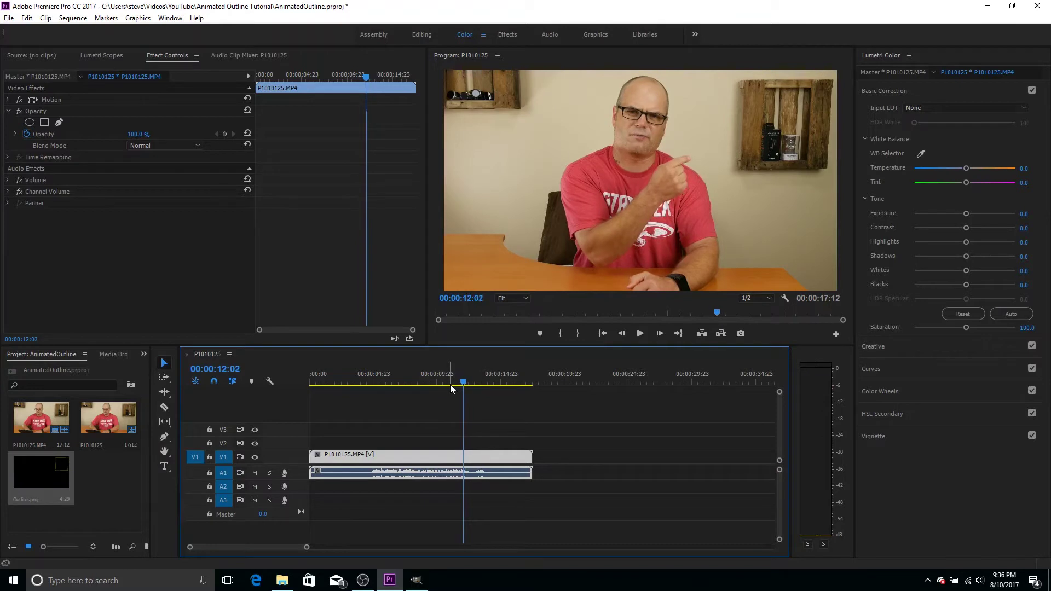
key(Left)
key(Left)
key(Left)
key(Left)
key(Left)
key(Left)
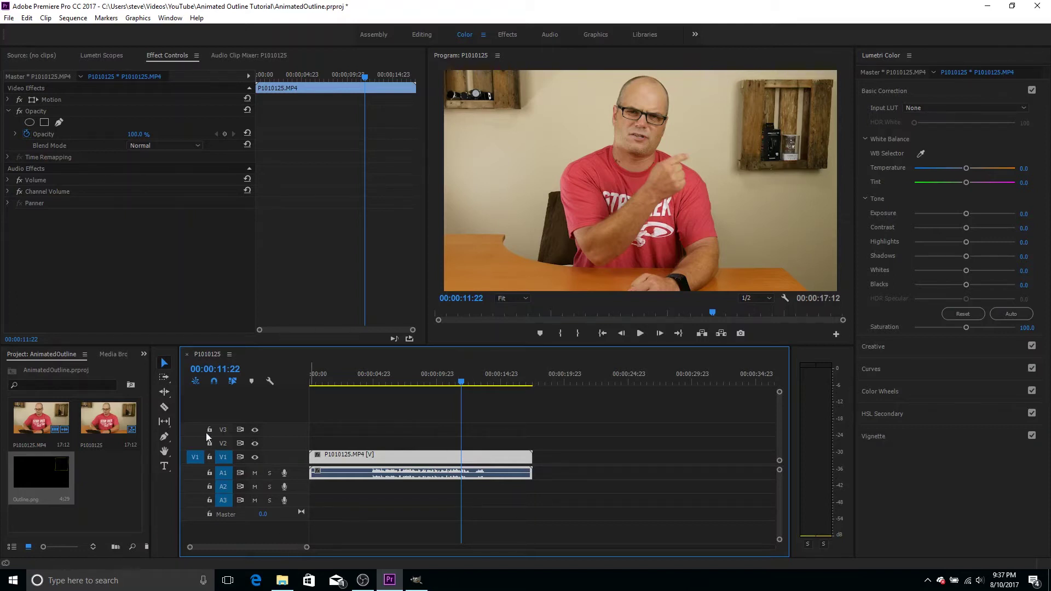
- Razor-cut the V1 clip at 00:00:11:22 and place Outline.png on V2 at the cut
click(165, 408)
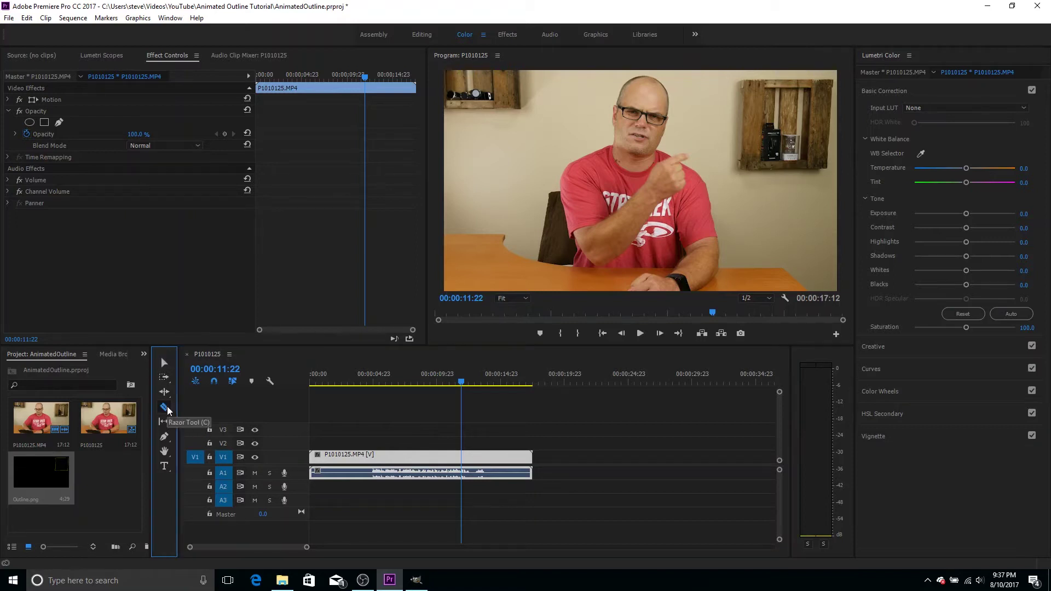
click(465, 458)
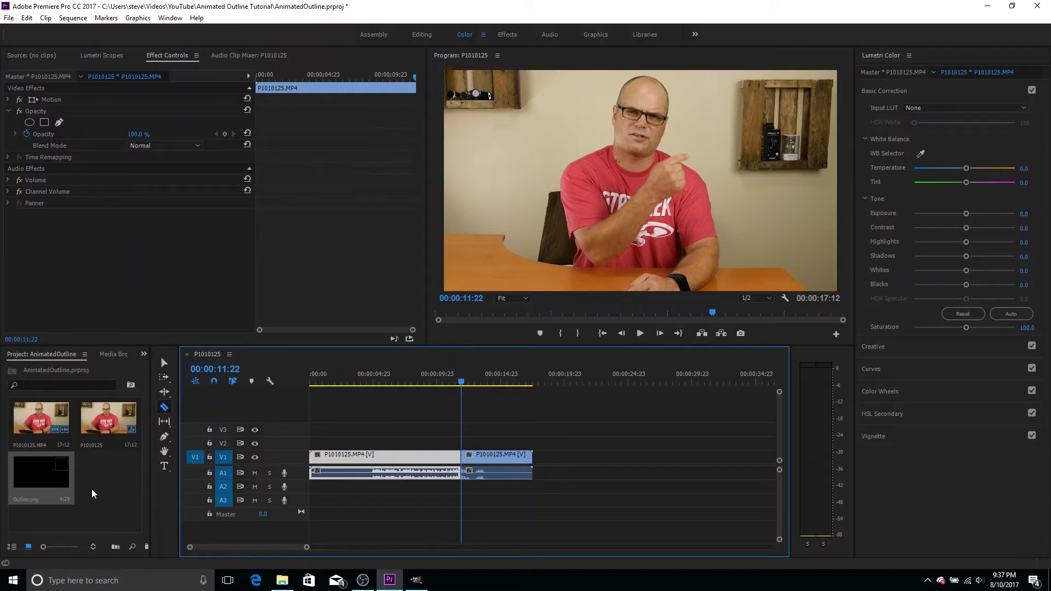
drag(41, 481, 465, 446)
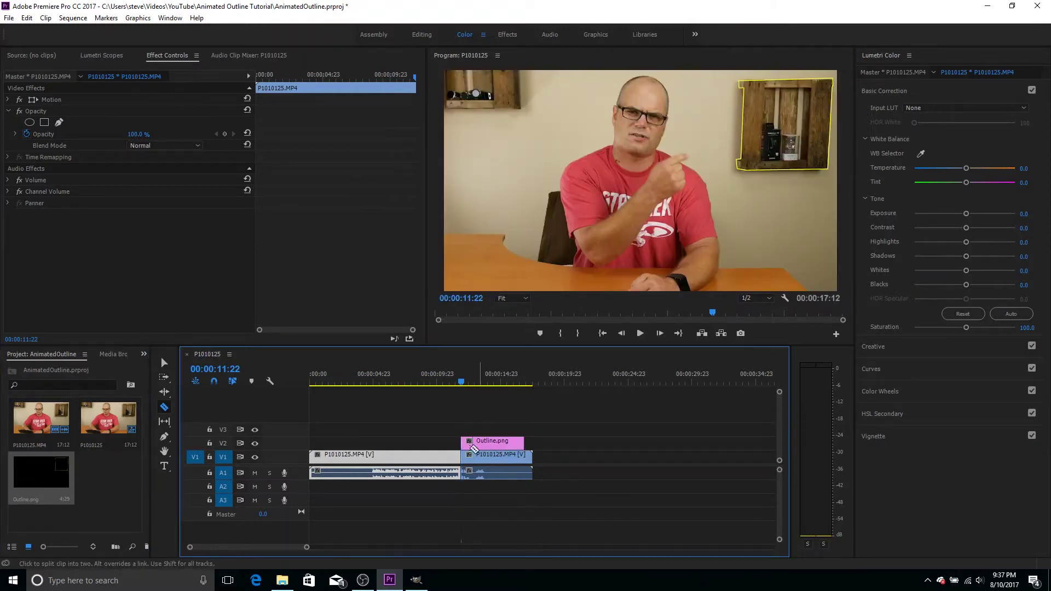
- Preview the yellow outline appearing over the shelf around the cut
click(169, 362)
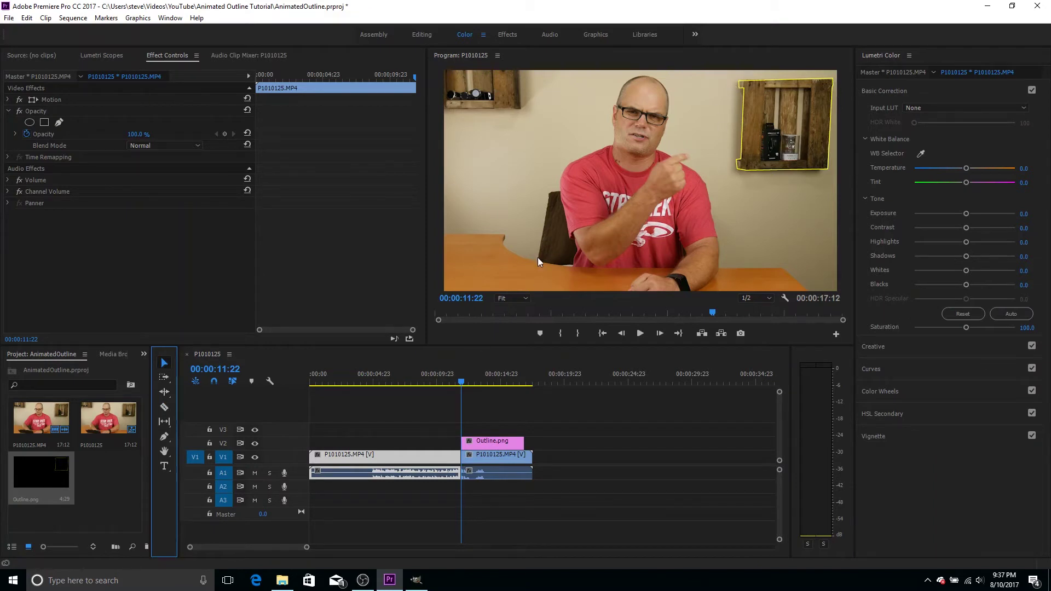
drag(460, 387, 457, 384)
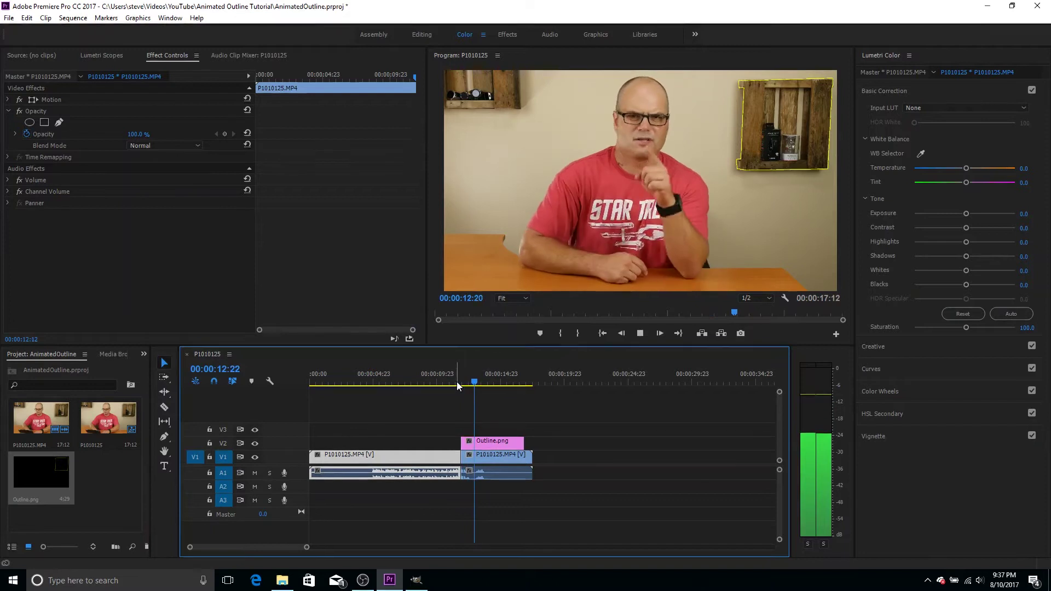
key(space)
drag(494, 382, 467, 384)
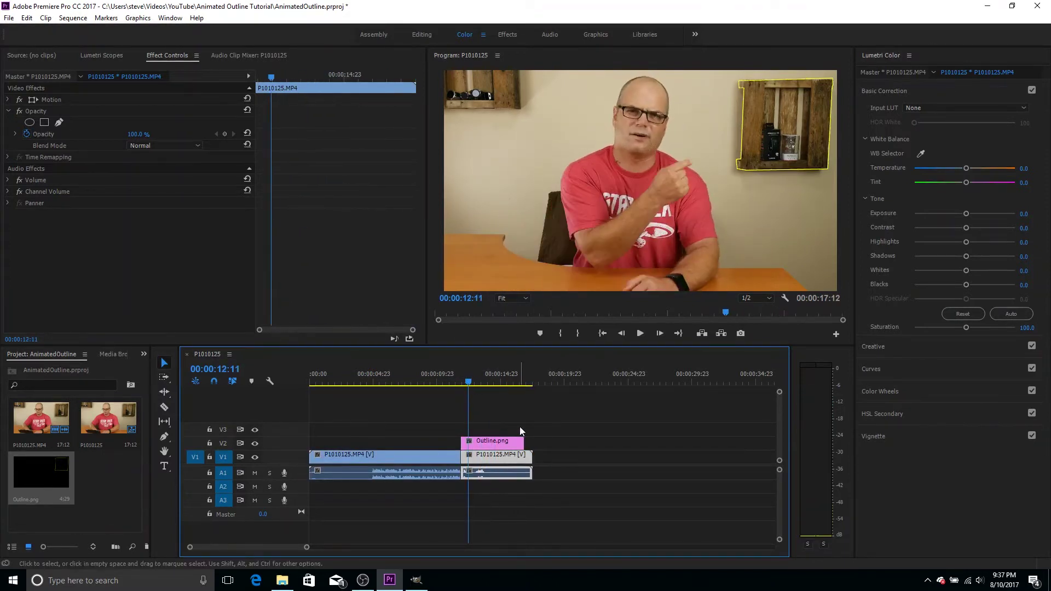
- Select Outline.png on V2, return to 00:00:11:22, and expand its Opacity settings (100%, Normal)
click(486, 440)
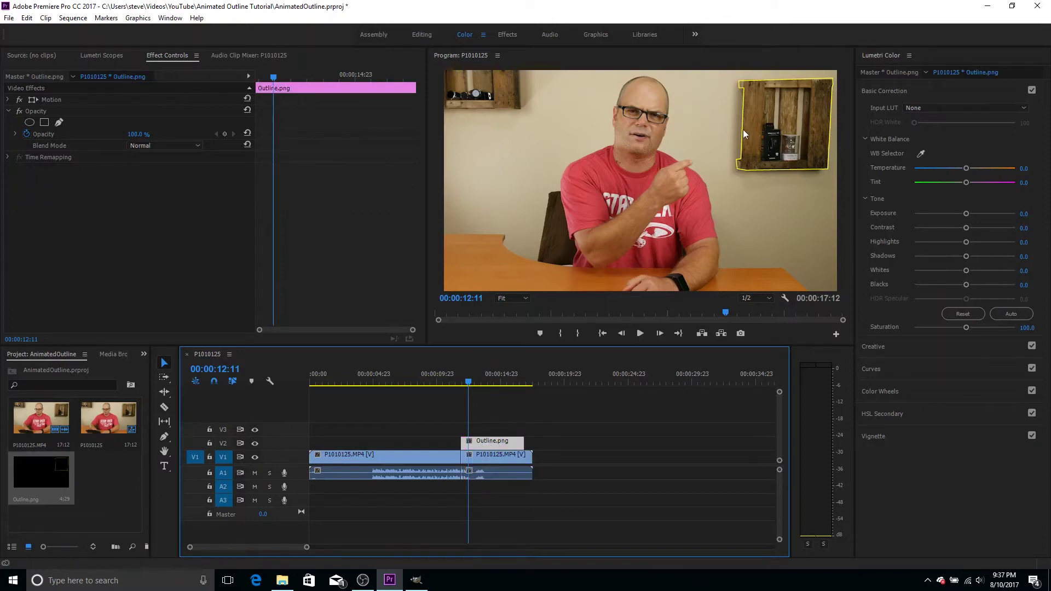
click(467, 382)
drag(469, 384, 462, 383)
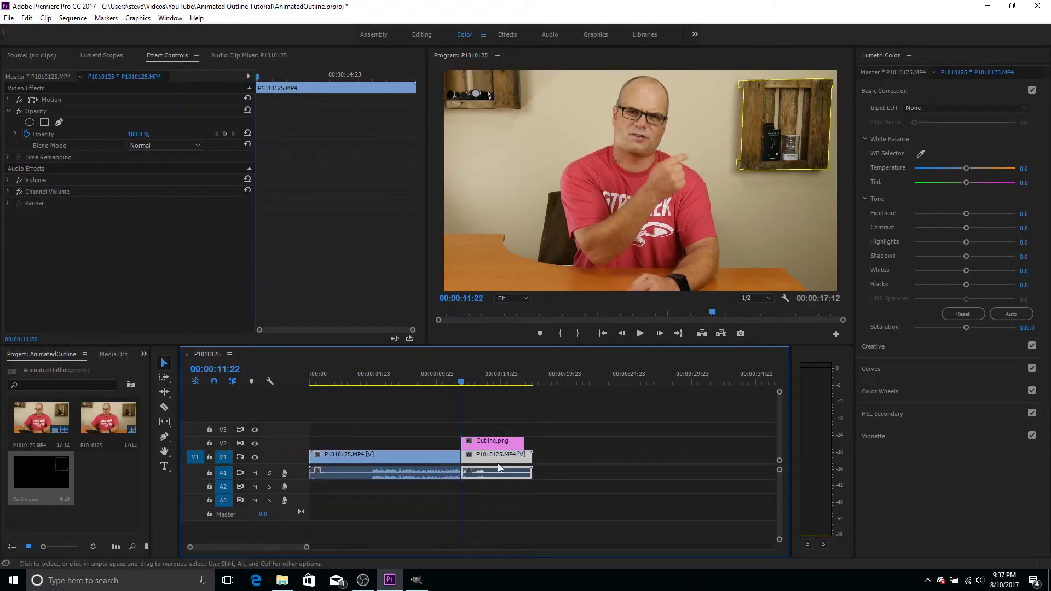
click(143, 61)
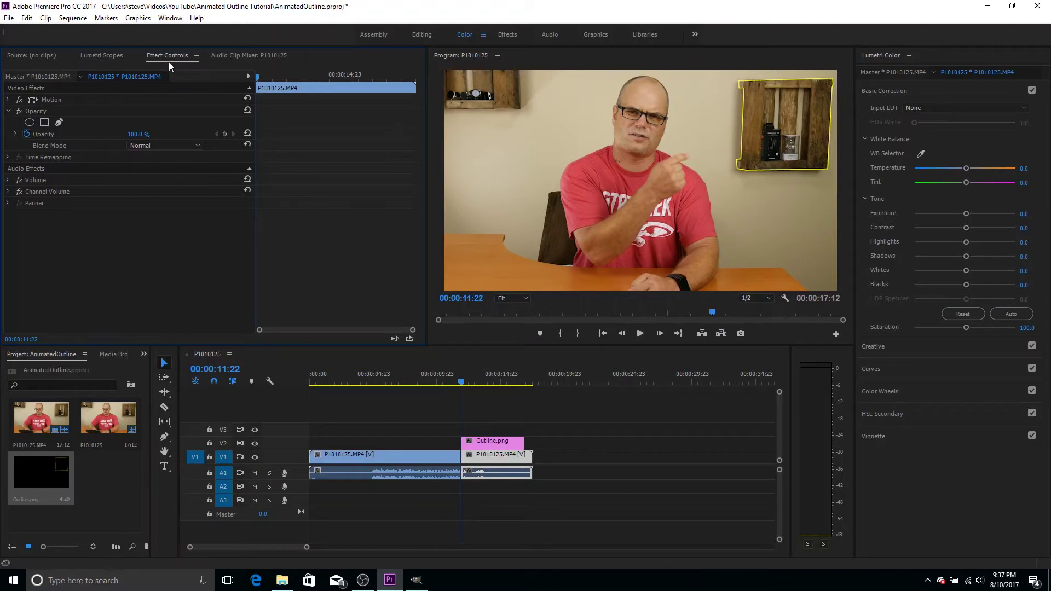
click(8, 111)
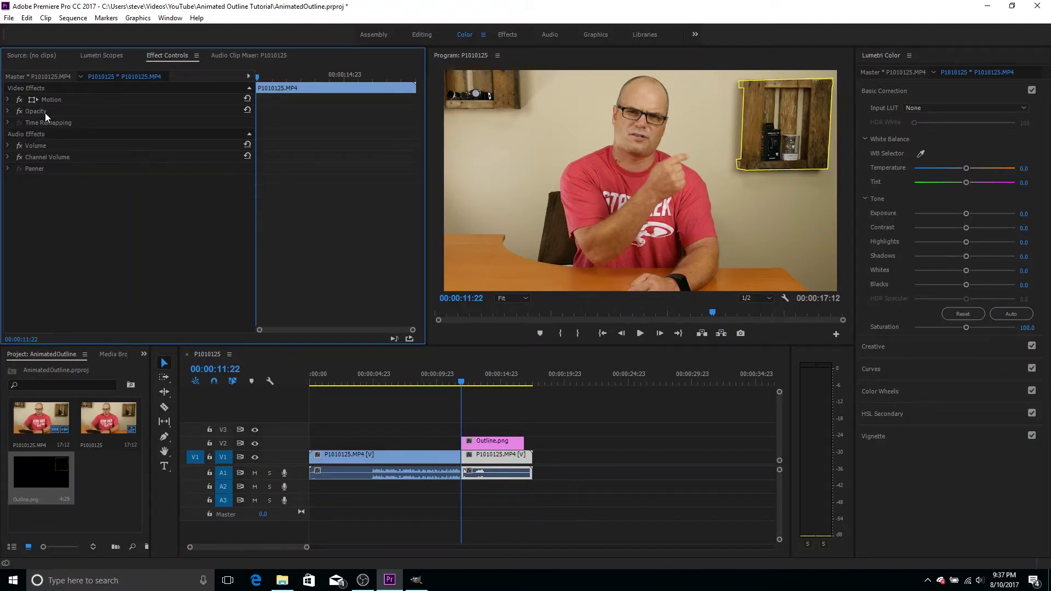
click(7, 111)
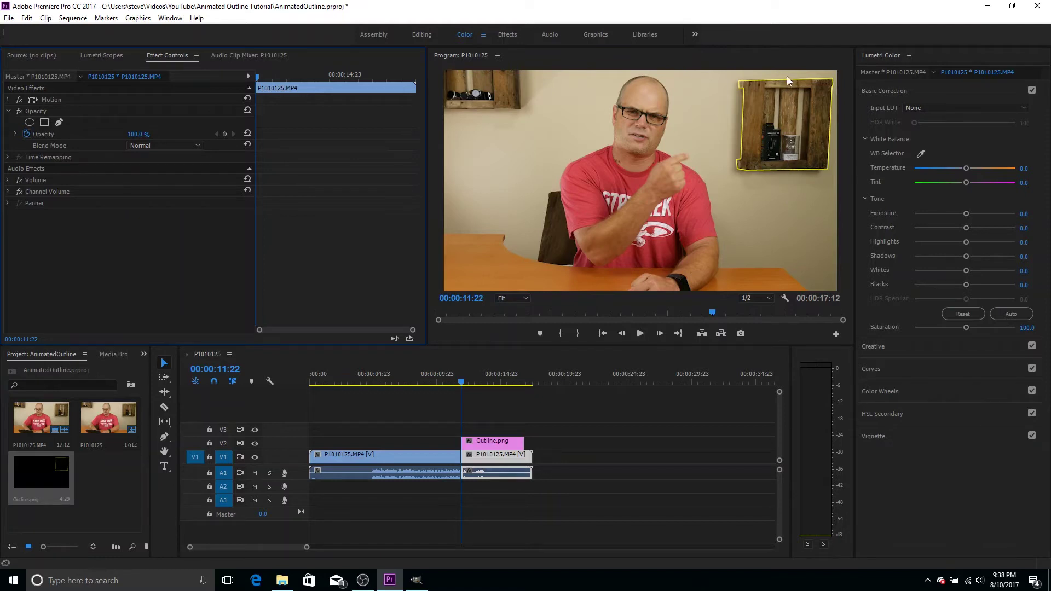
click(480, 445)
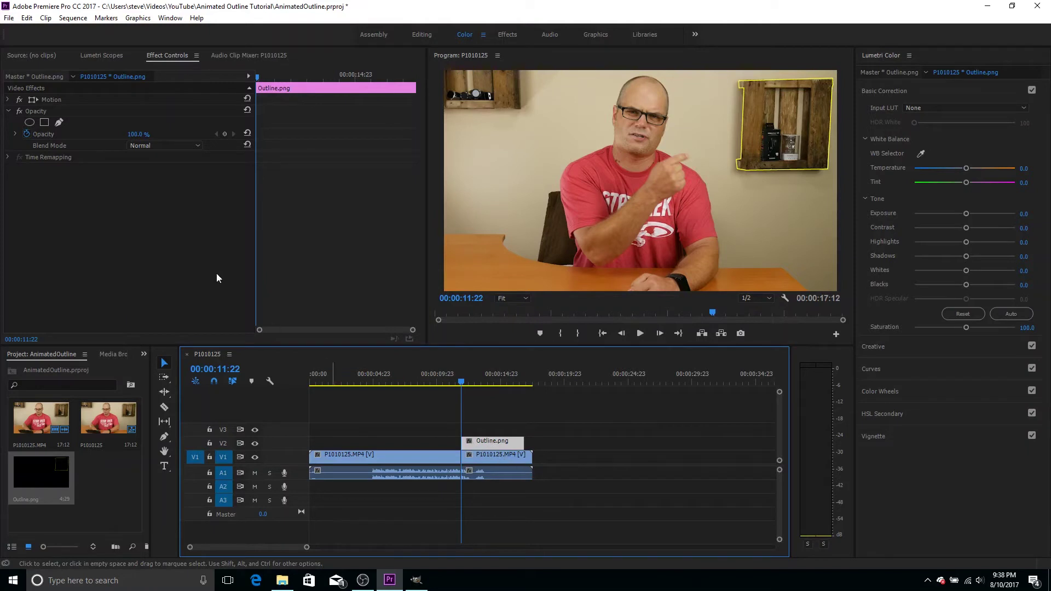
- Add a rectangle mask to Outline.png's opacity and square it over the lower wall shelf
click(45, 123)
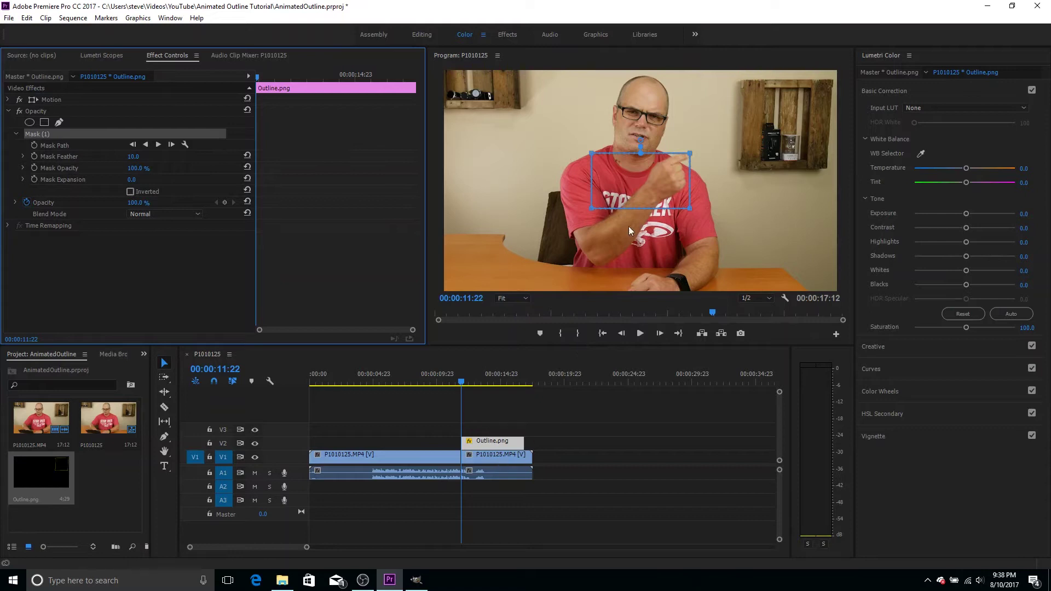
drag(664, 185, 780, 207)
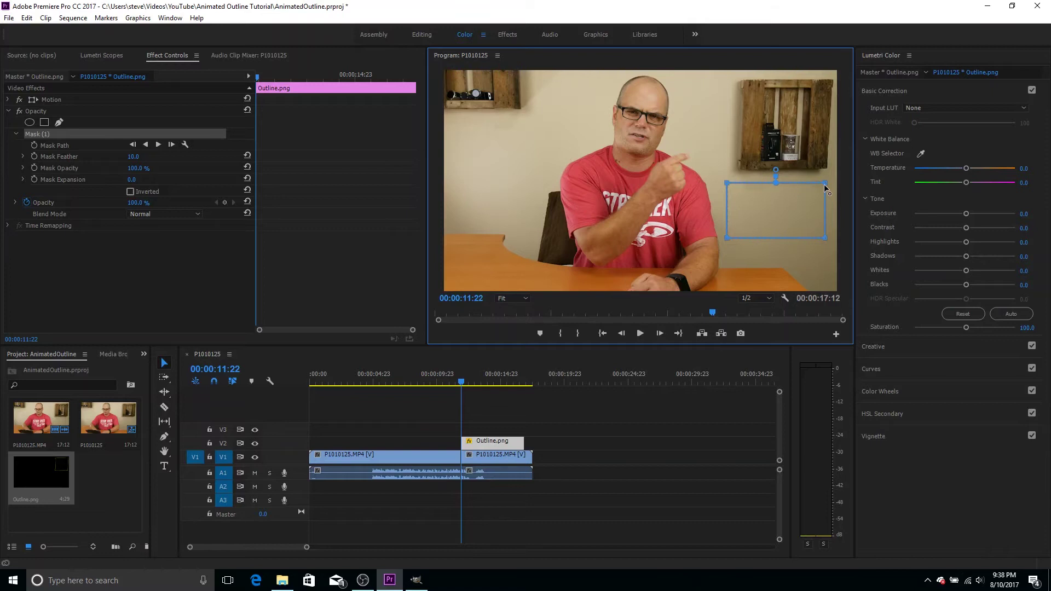
drag(823, 184, 833, 186)
drag(825, 239, 836, 240)
drag(788, 206, 786, 200)
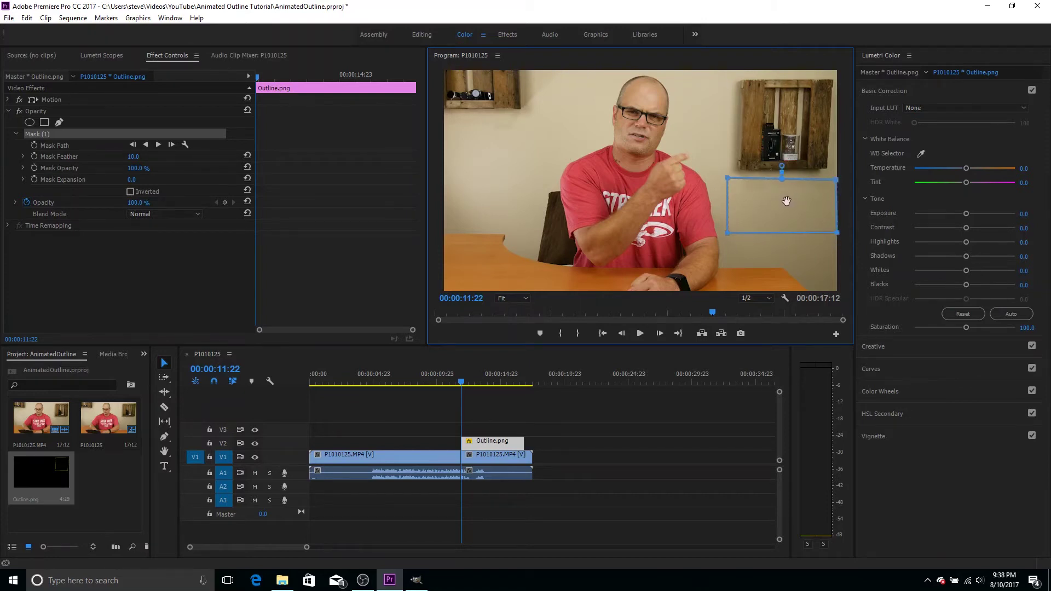
- Keyframe Mask Path at 11:22, then at 13:22 raise the mask's top corners over the shelf
click(34, 146)
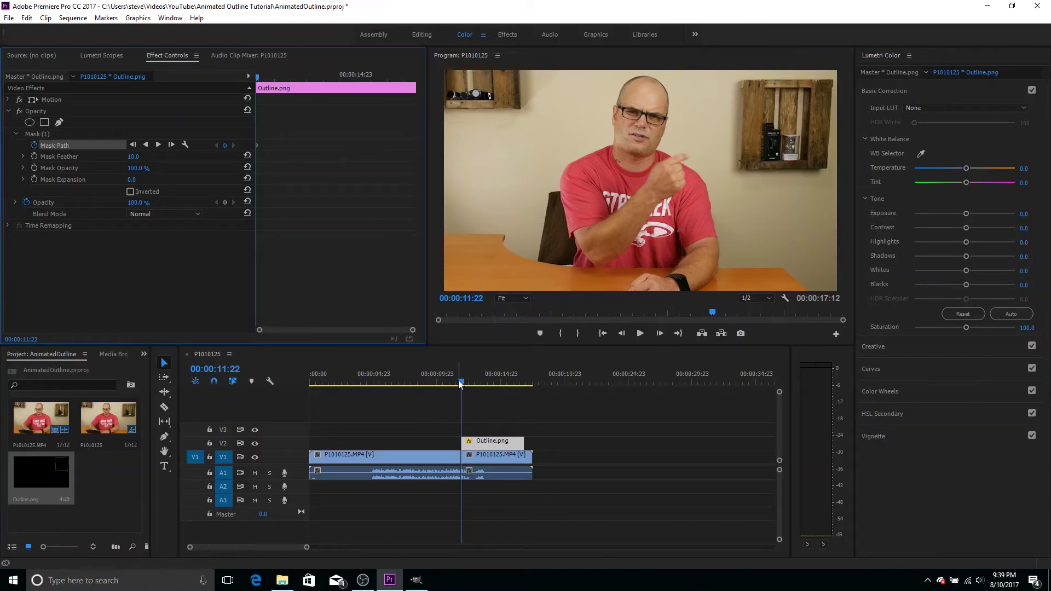
drag(461, 385, 486, 389)
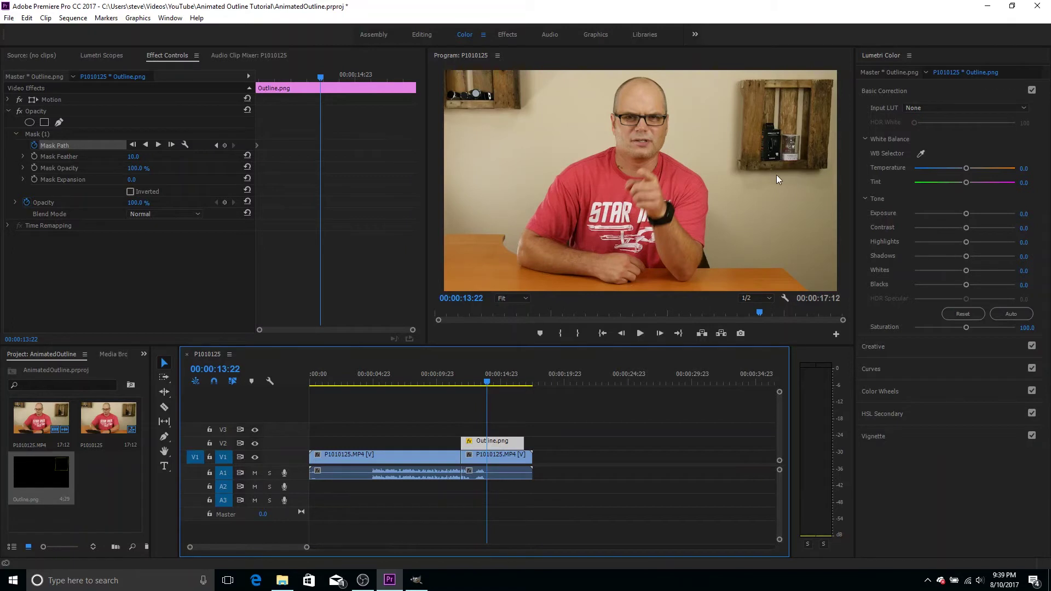
click(715, 219)
click(70, 134)
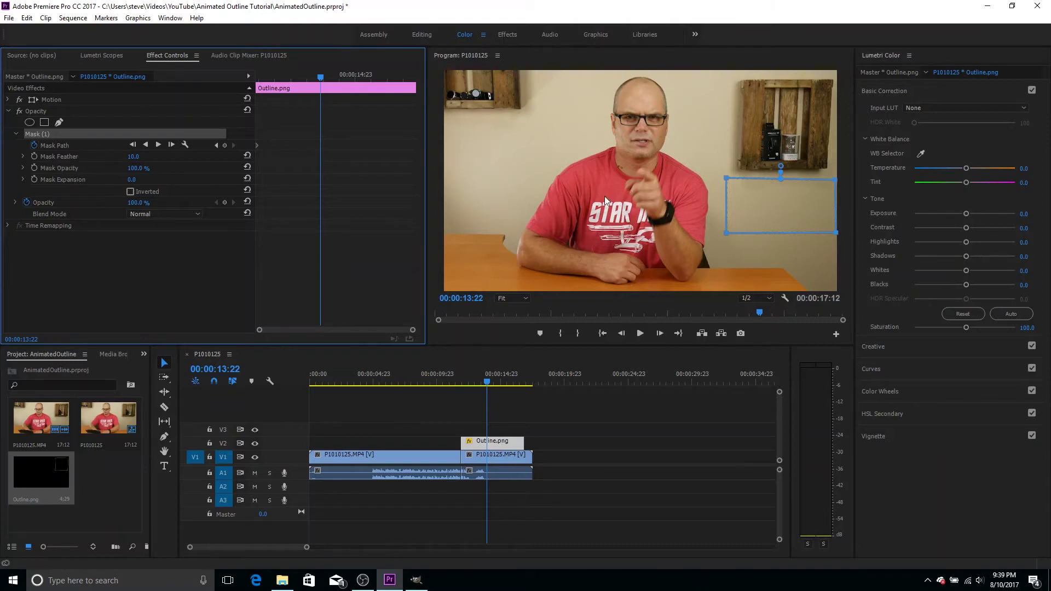
drag(726, 179, 728, 73)
drag(835, 180, 836, 72)
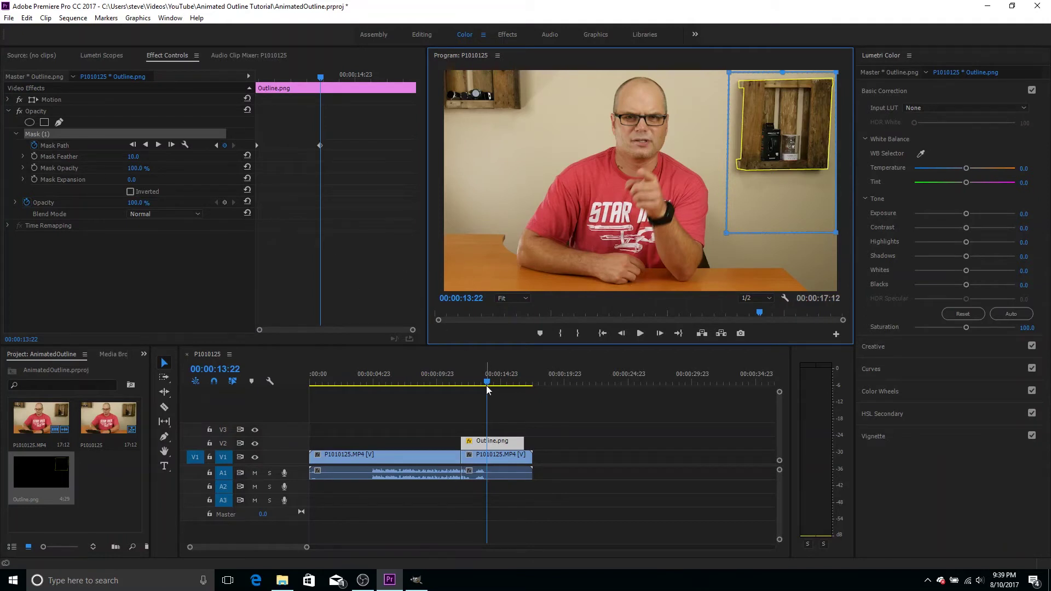
- Play back and scrub the outline reveal around 12–13 seconds to preview it
click(469, 385)
key(space)
drag(469, 386, 439, 393)
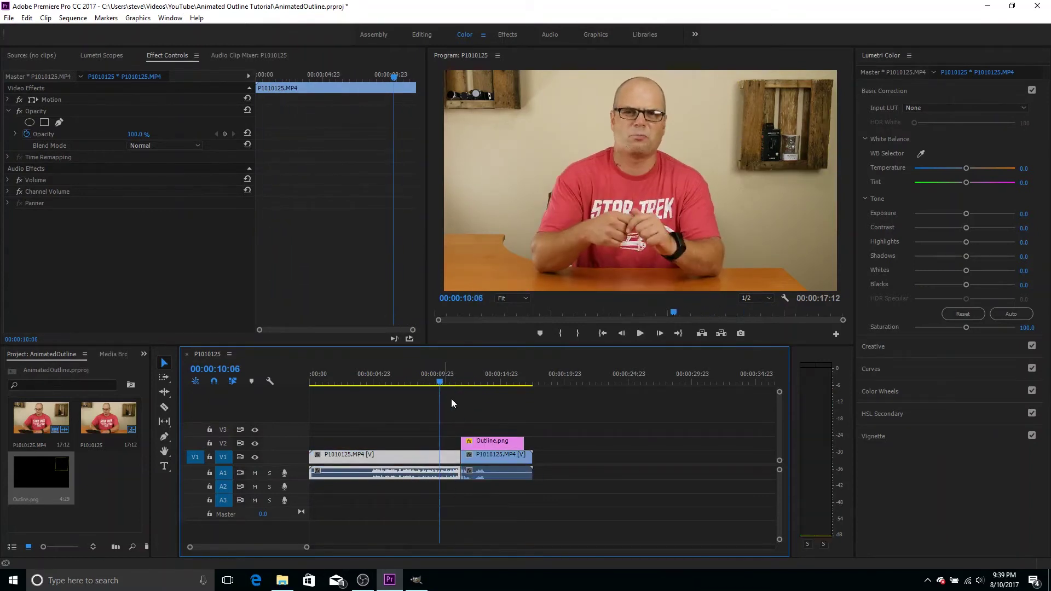
key(space)
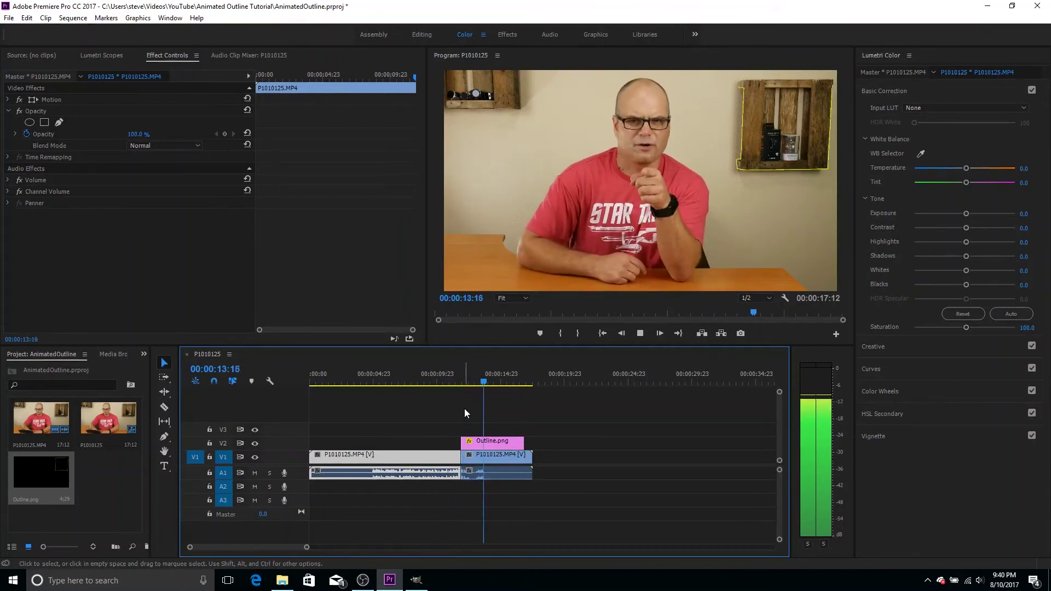
key(space)
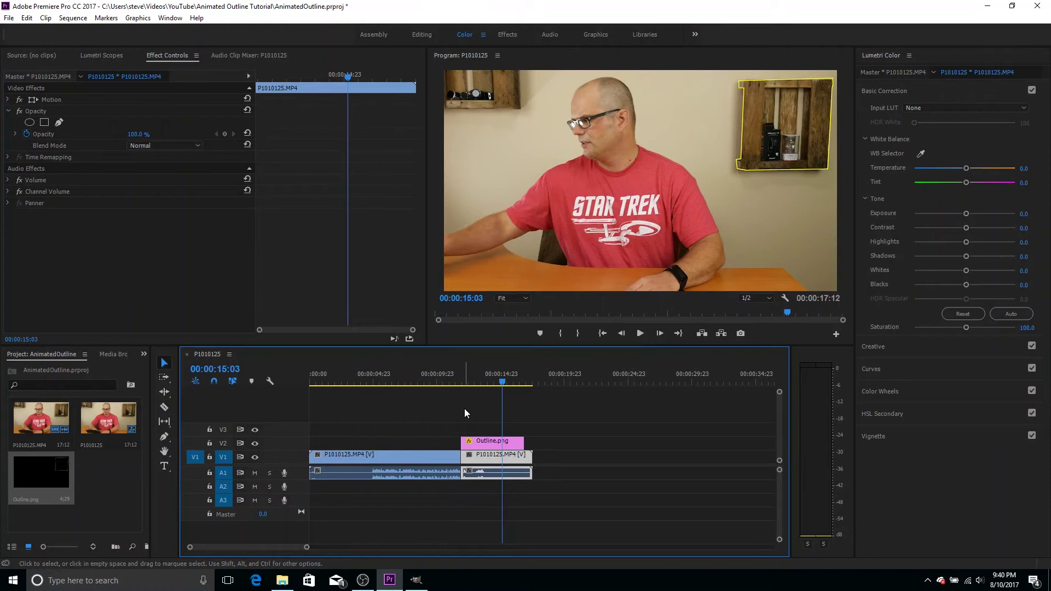
- Move Outline.png's end Mask Path keyframe to 13:00 and replay the reveal from 10 seconds
click(482, 442)
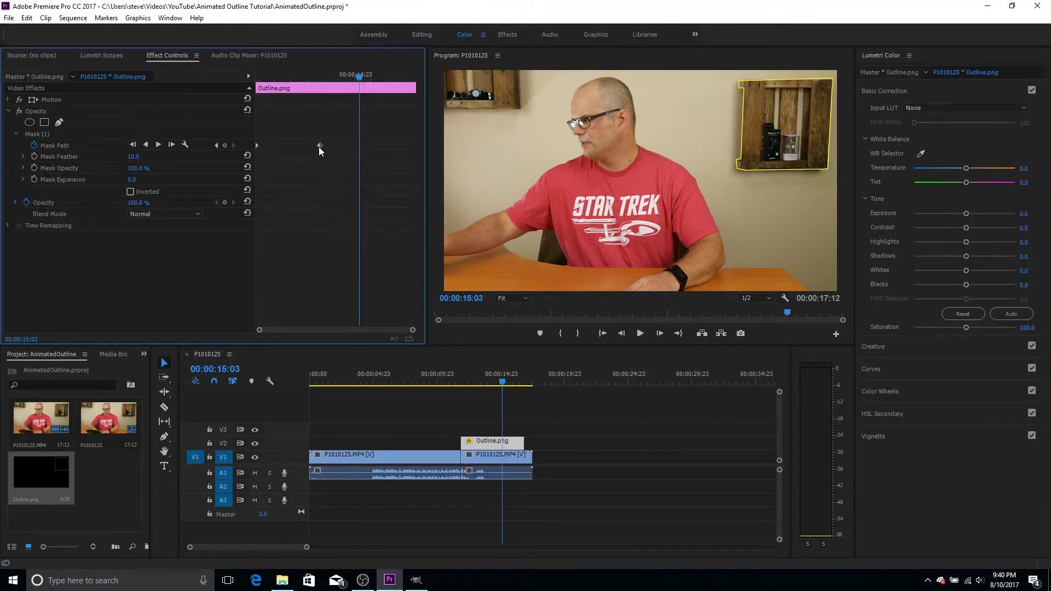
drag(320, 146, 291, 145)
drag(501, 381, 441, 383)
key(space)
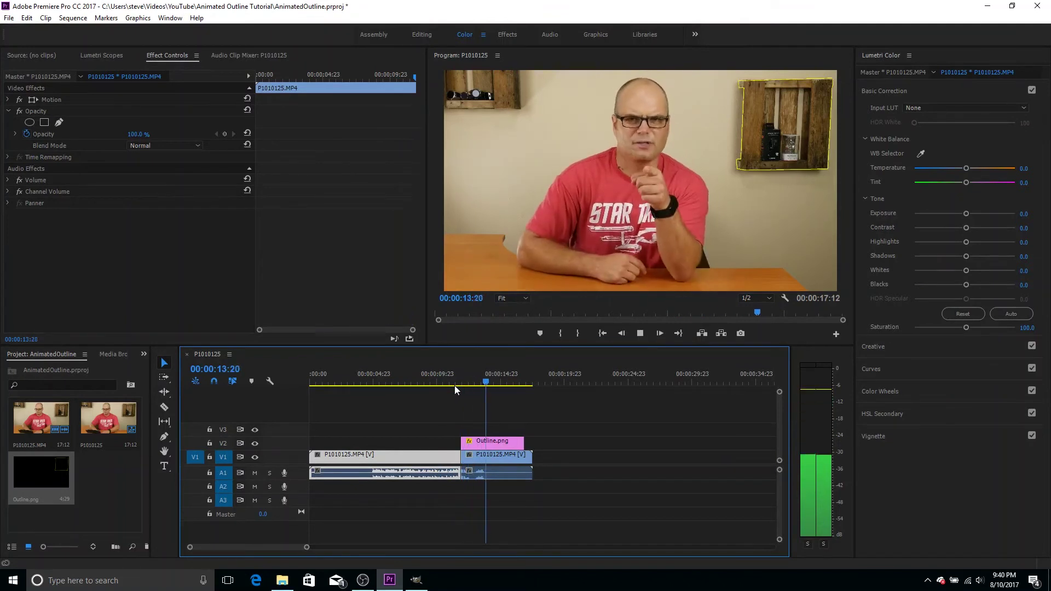
key(space)
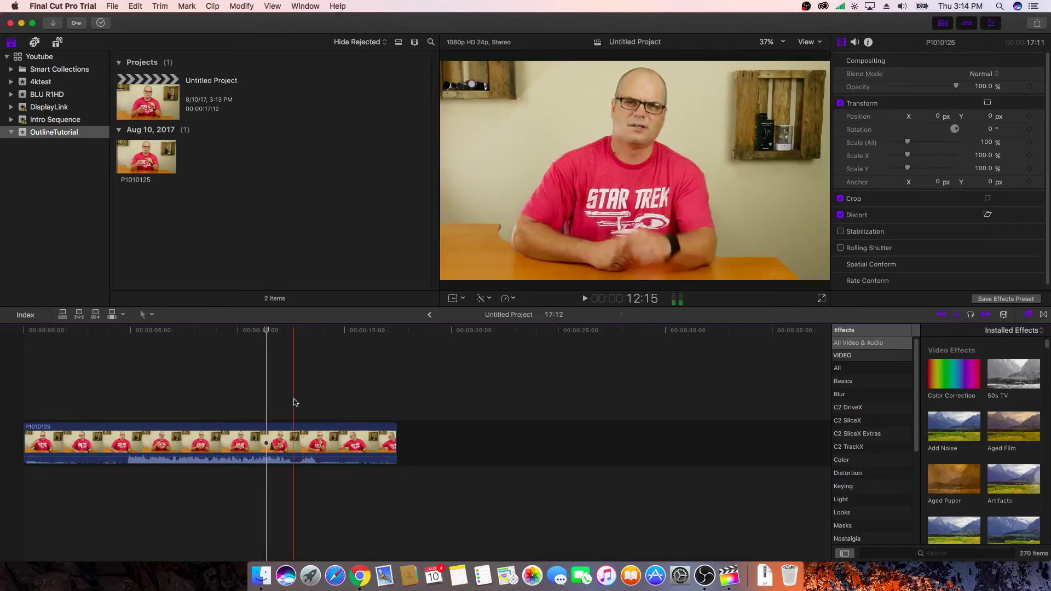
drag(269, 332, 273, 333)
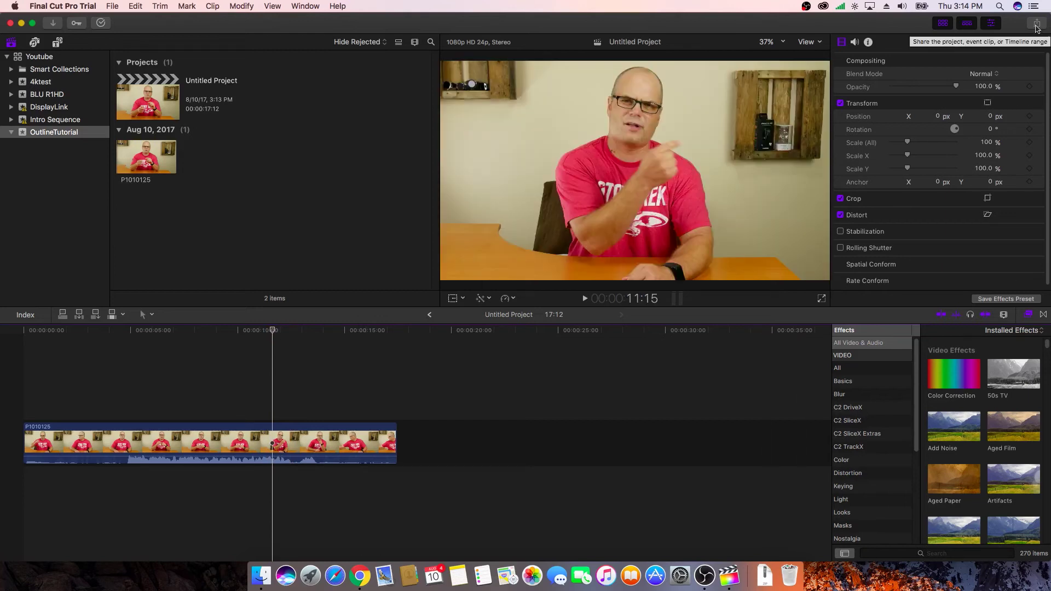
click(1036, 26)
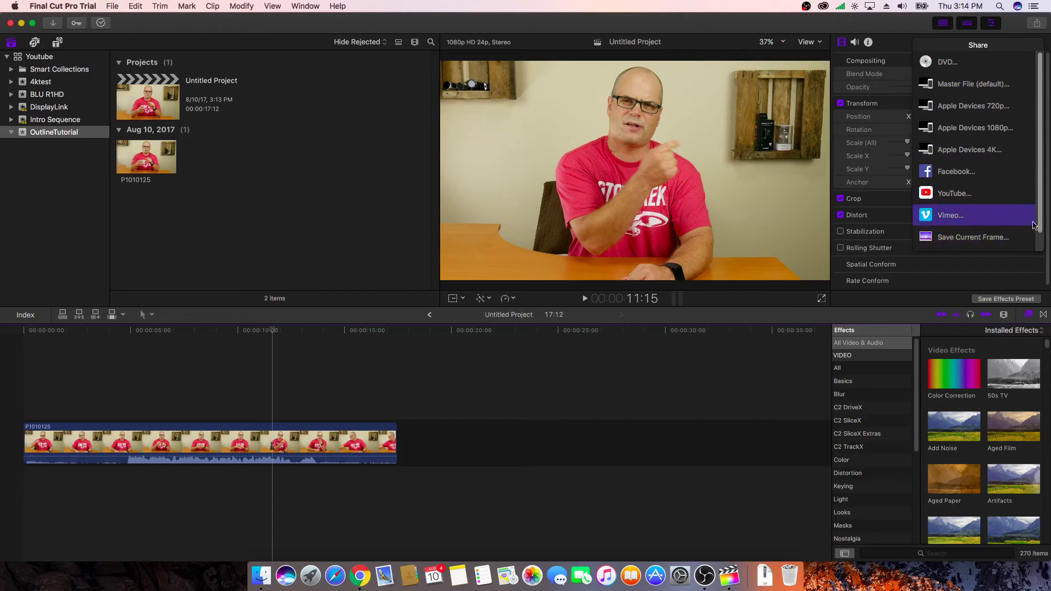
scroll(1042, 239, down, 2)
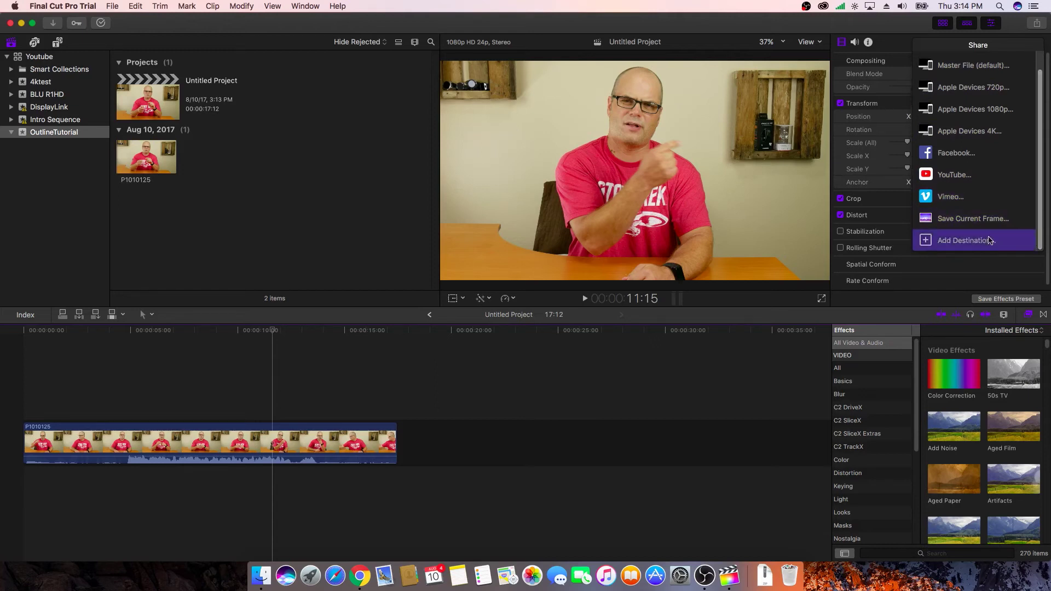
click(984, 246)
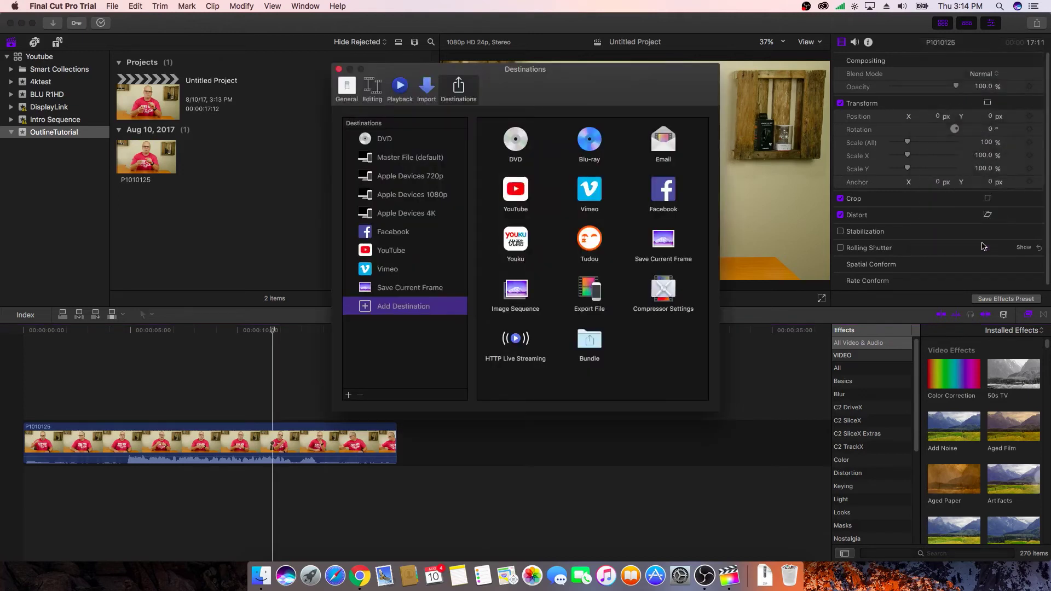
click(338, 69)
click(1037, 22)
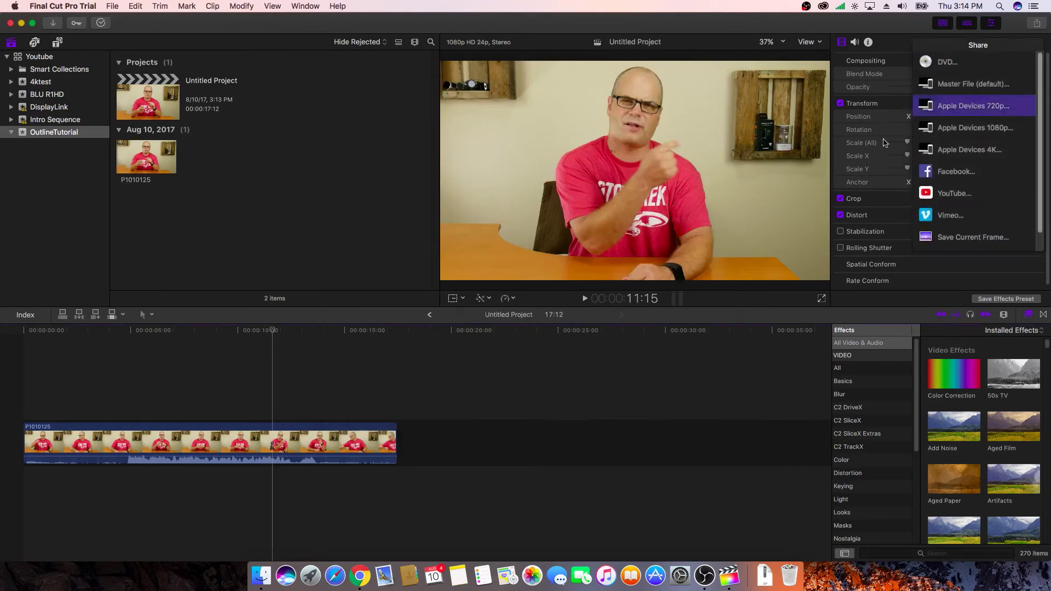
click(942, 238)
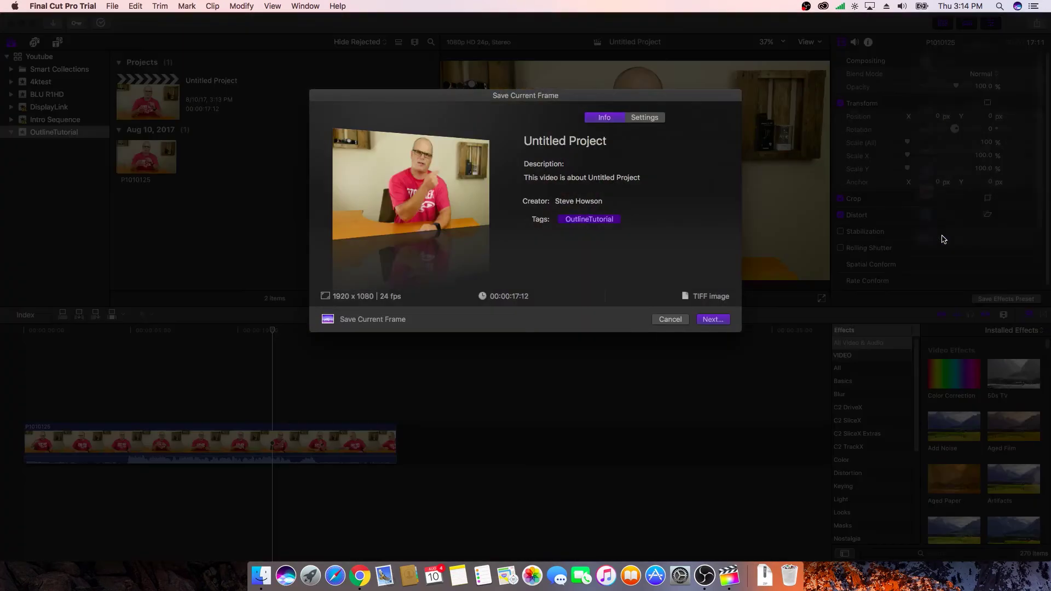
click(649, 116)
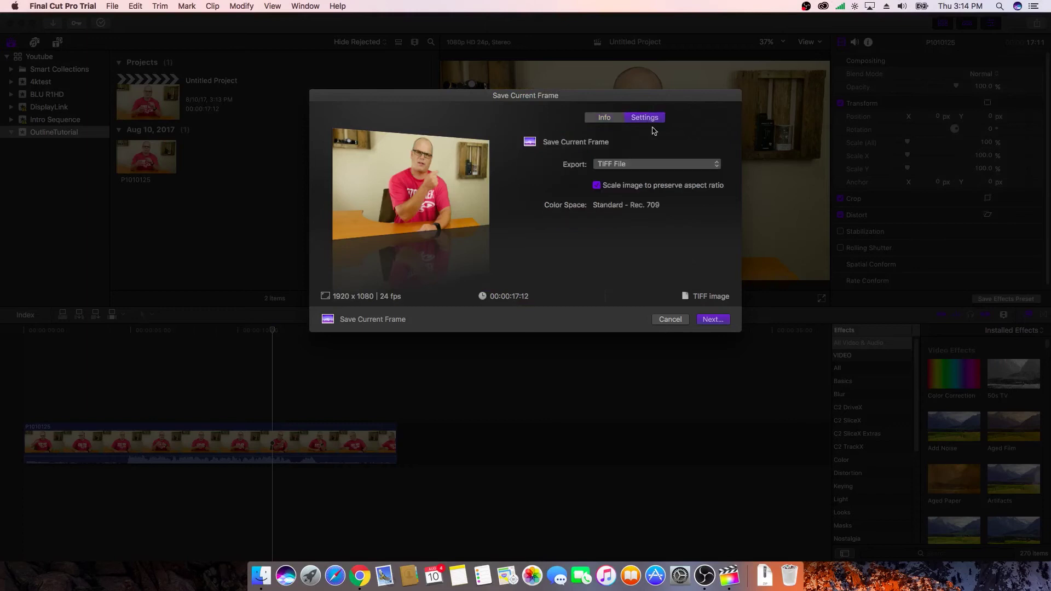
click(621, 165)
click(631, 178)
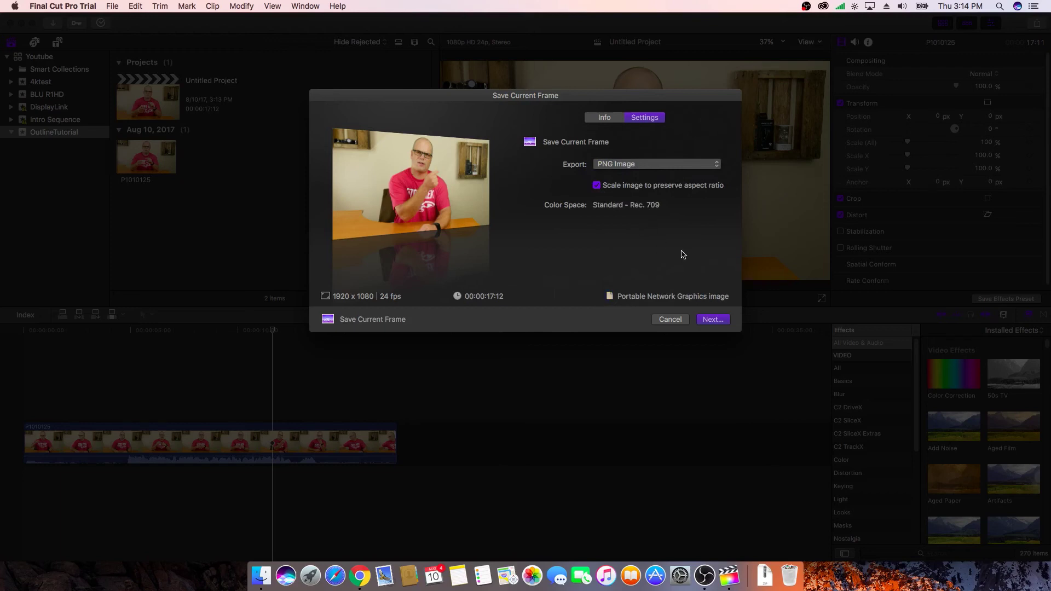
click(713, 320)
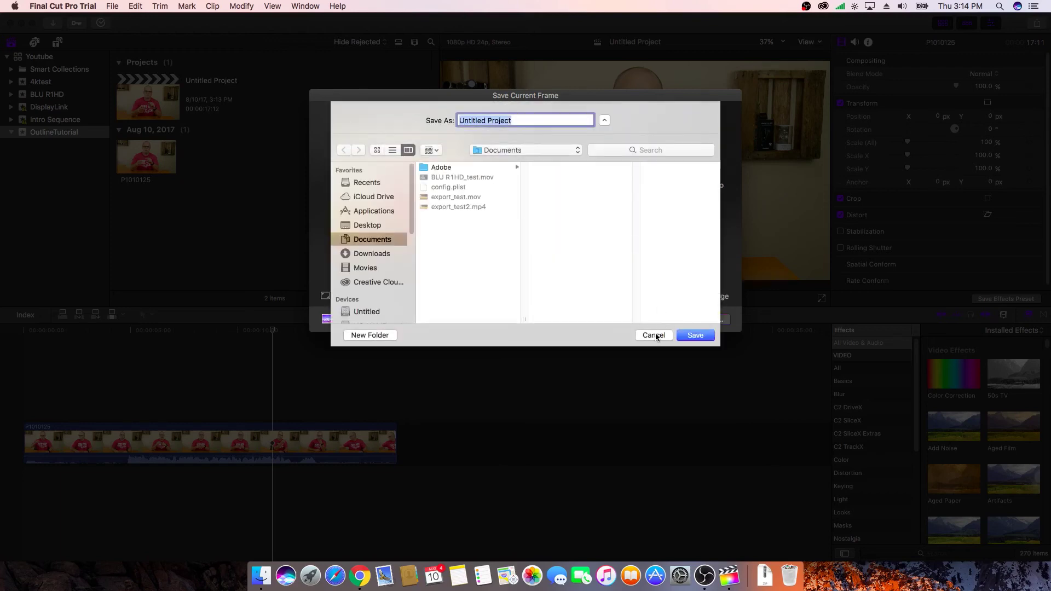
click(654, 335)
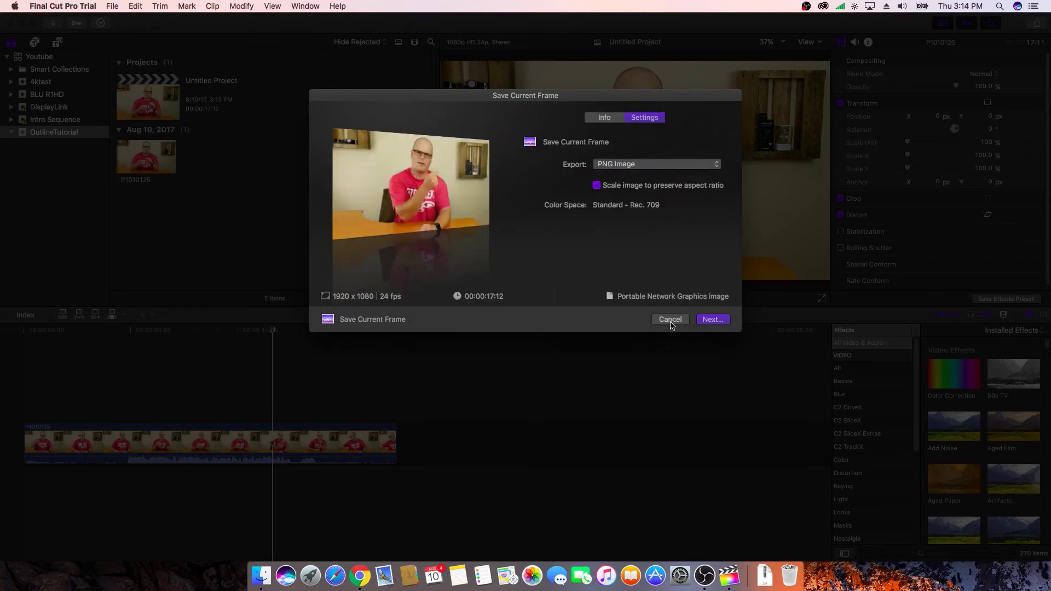
click(670, 320)
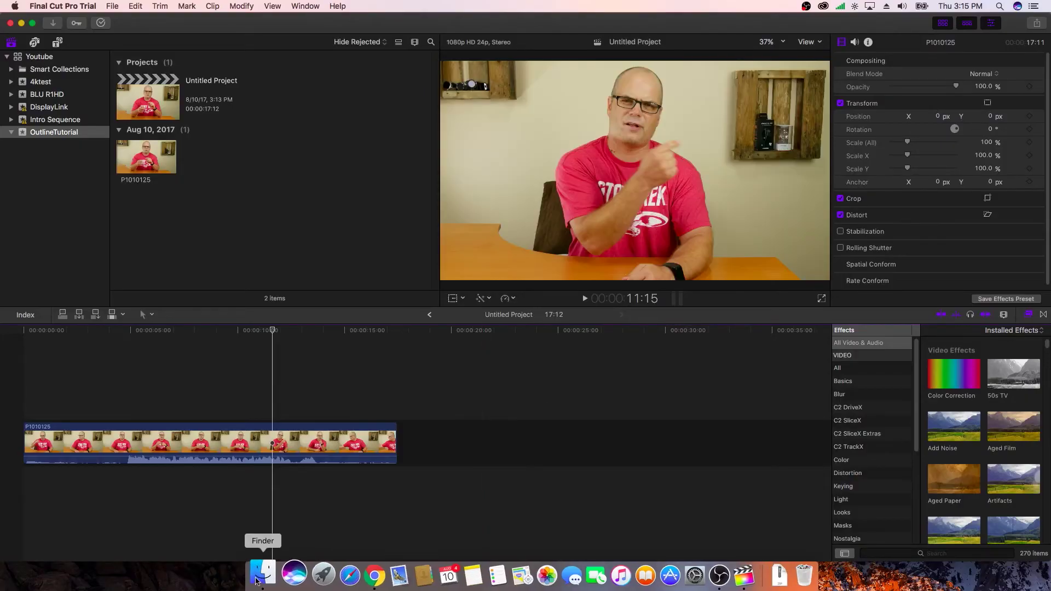
- Import Outline.png from Finder into the Final Cut Pro event
click(262, 574)
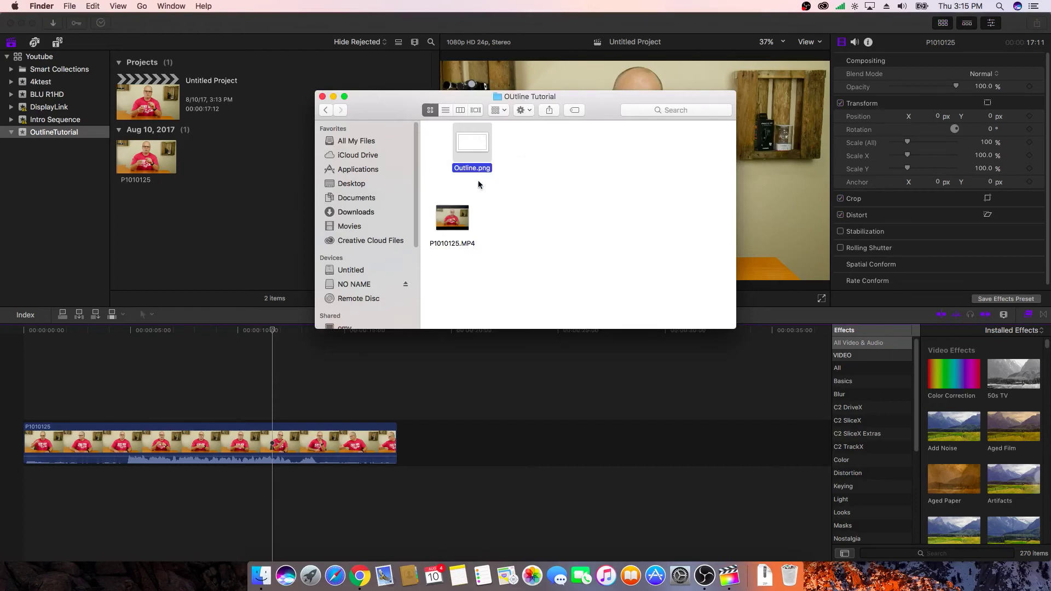
drag(477, 147, 258, 199)
click(276, 346)
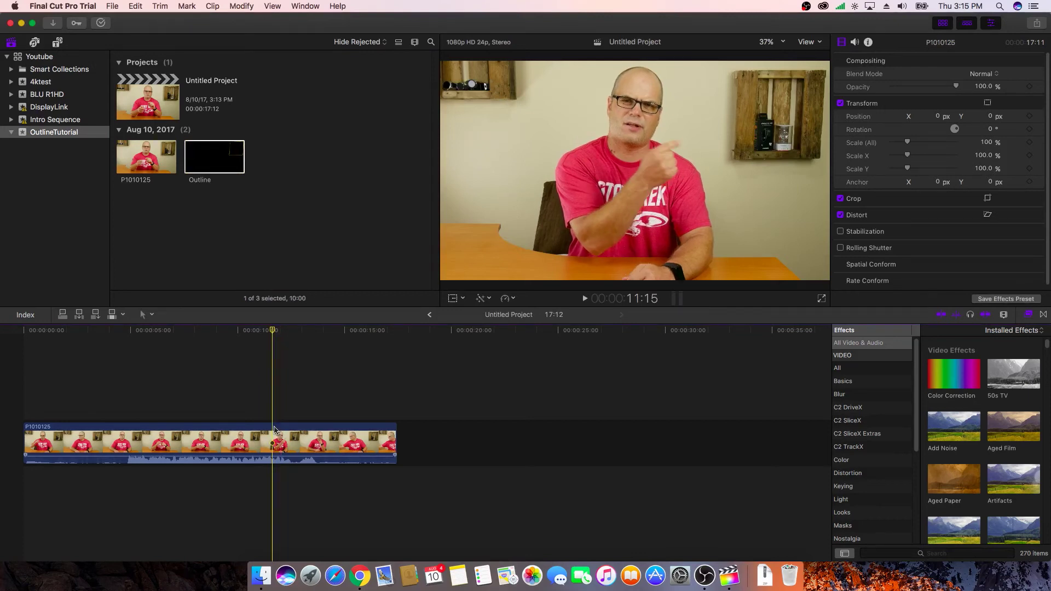
- Blade the interview clip at 11:15, connect Outline above it, and preview the edit
key(b)
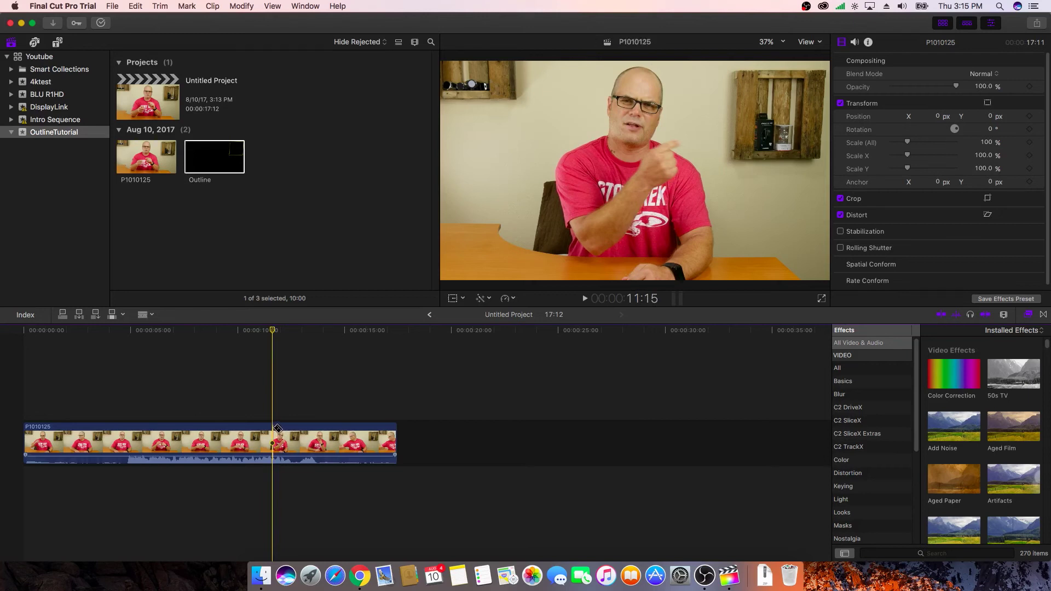
click(277, 430)
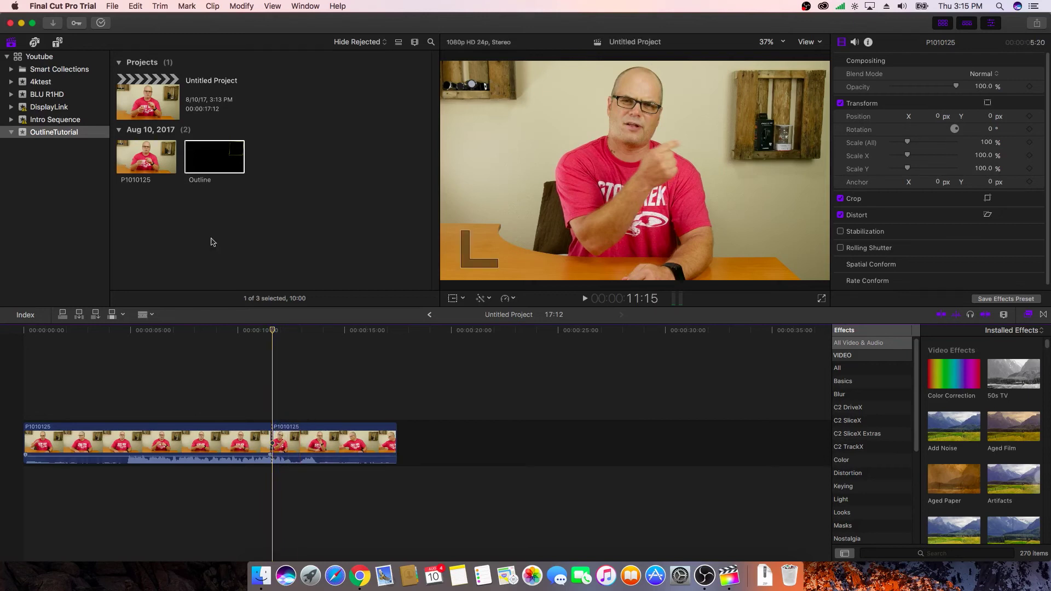
drag(209, 170, 273, 403)
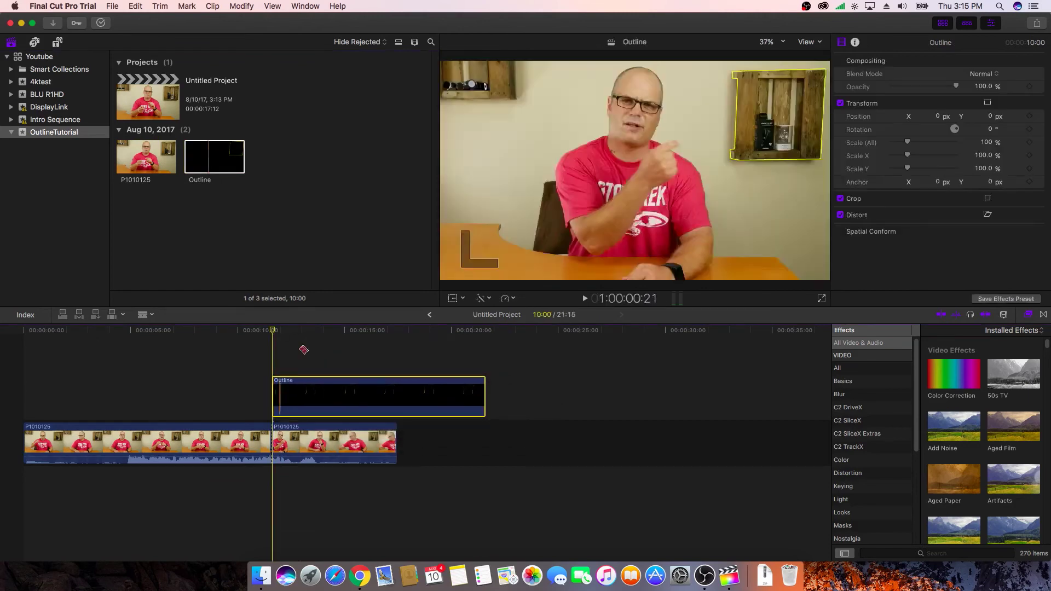
drag(272, 332, 263, 334)
key(space)
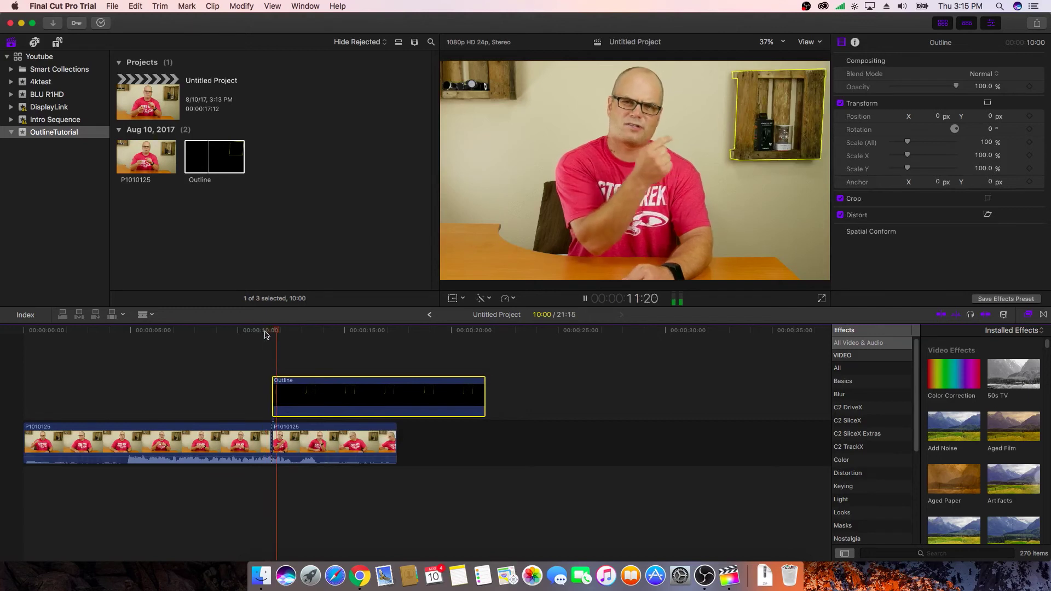
key(space)
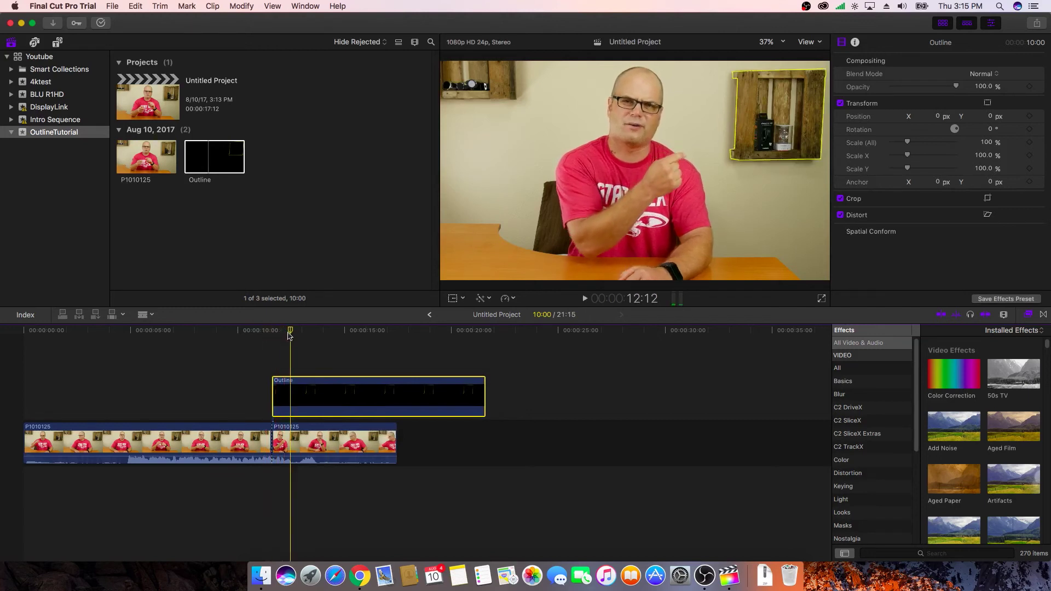
drag(291, 333, 277, 334)
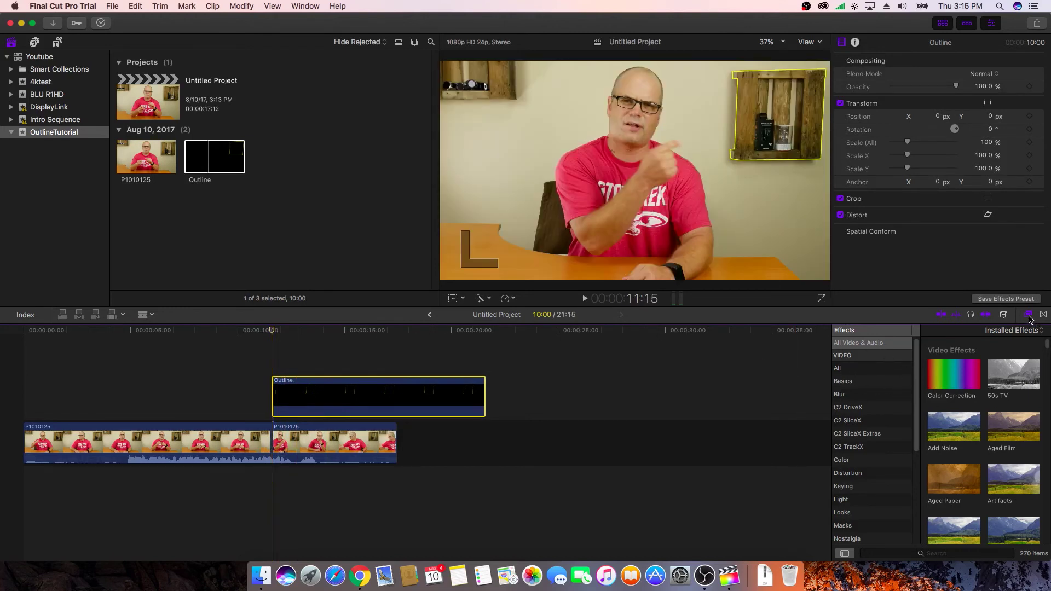
- Search the Effects browser for 'mask' and drop Draw Mask onto the Outline clip
click(1028, 315)
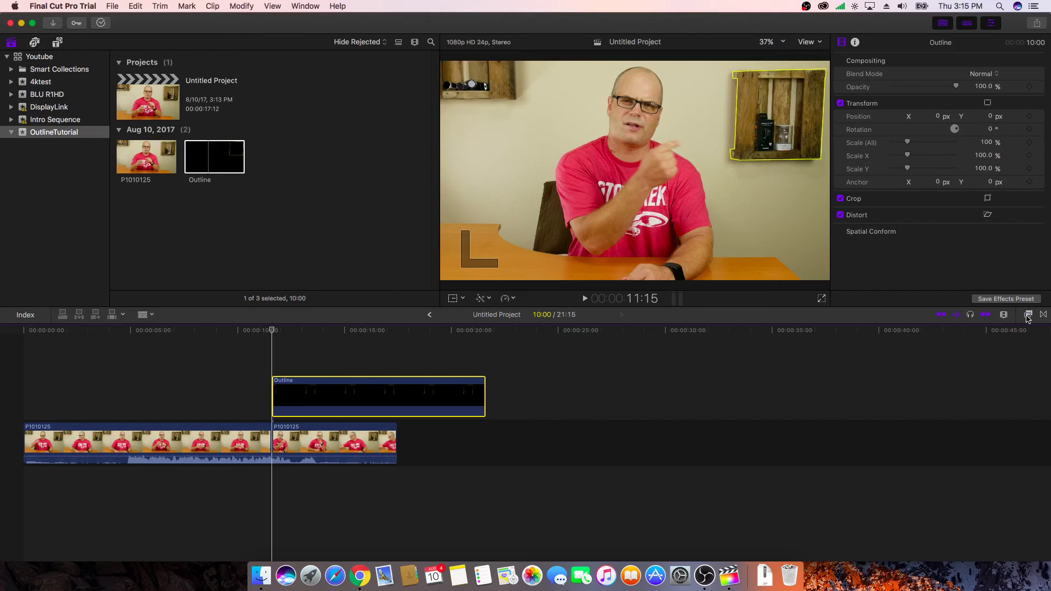
click(1028, 316)
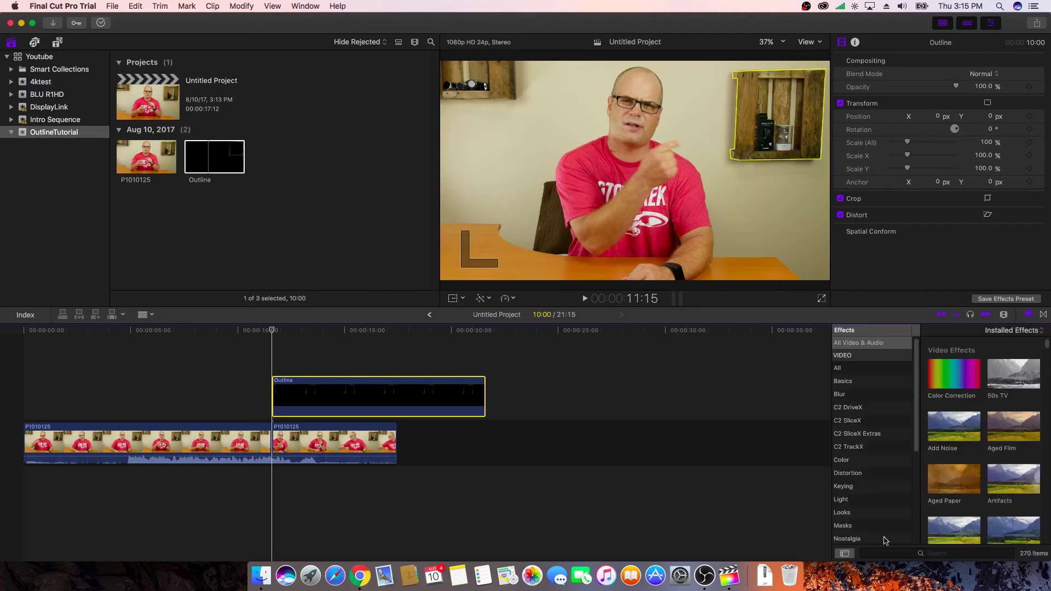
click(872, 553)
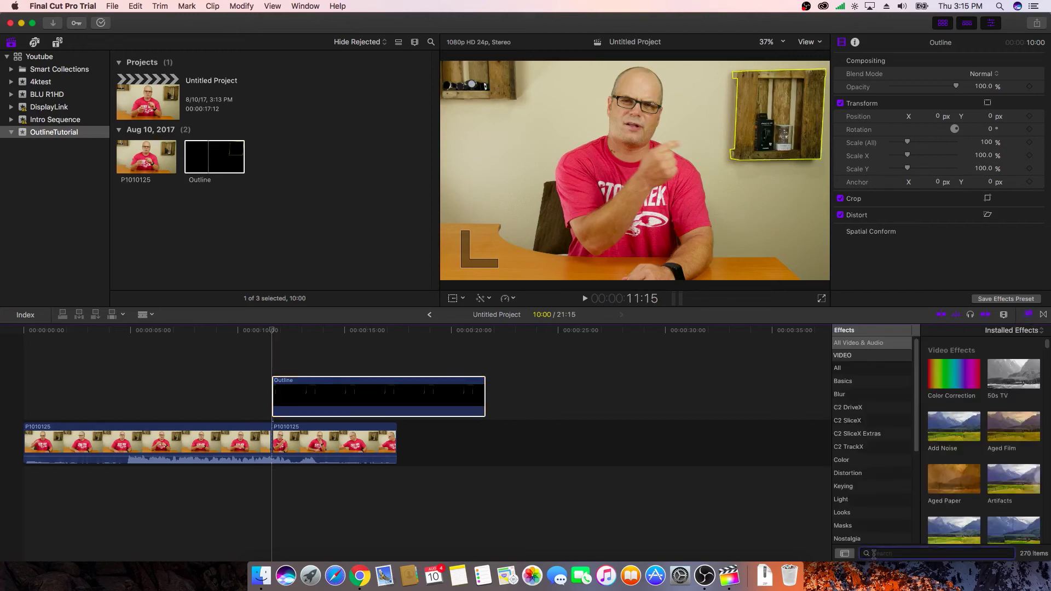
text(mask)
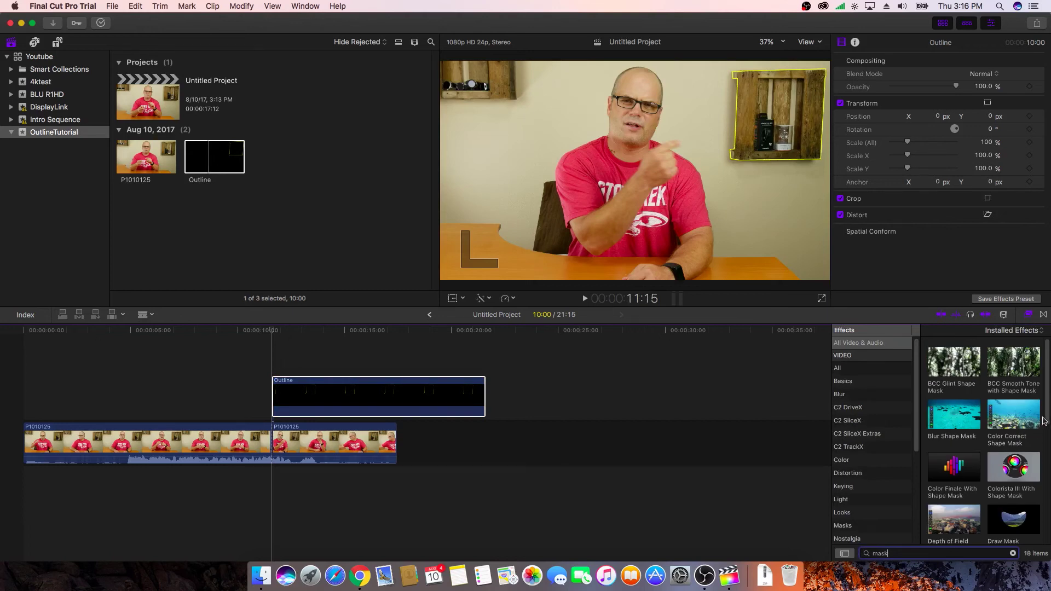
scroll(1029, 433, down, 4)
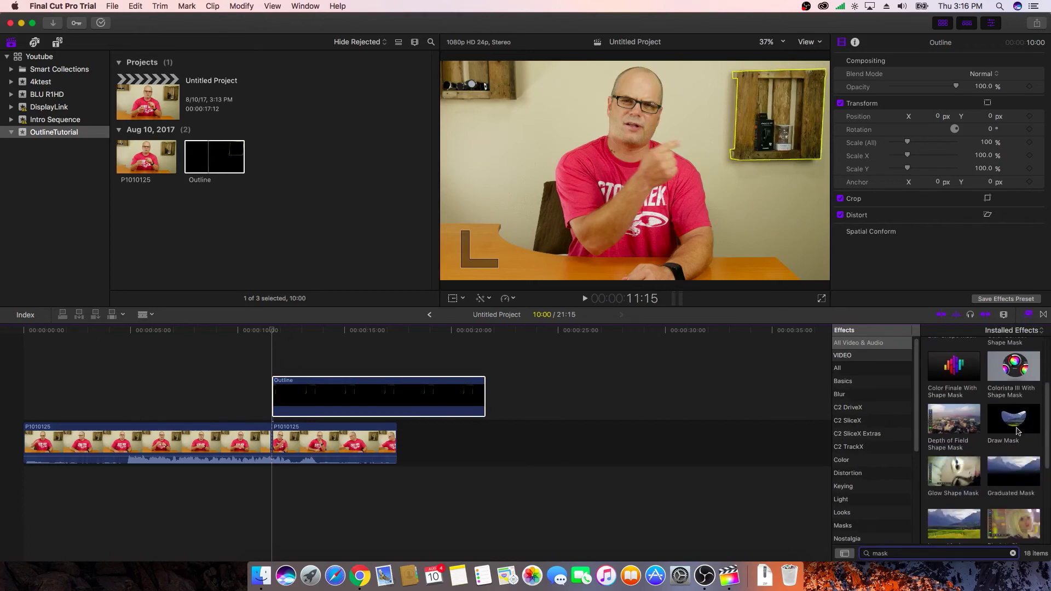
mouse_move(1017, 425)
mouse_down()
mouse_move(685, 444)
mouse_move(492, 431)
mouse_move(390, 404)
mouse_up()
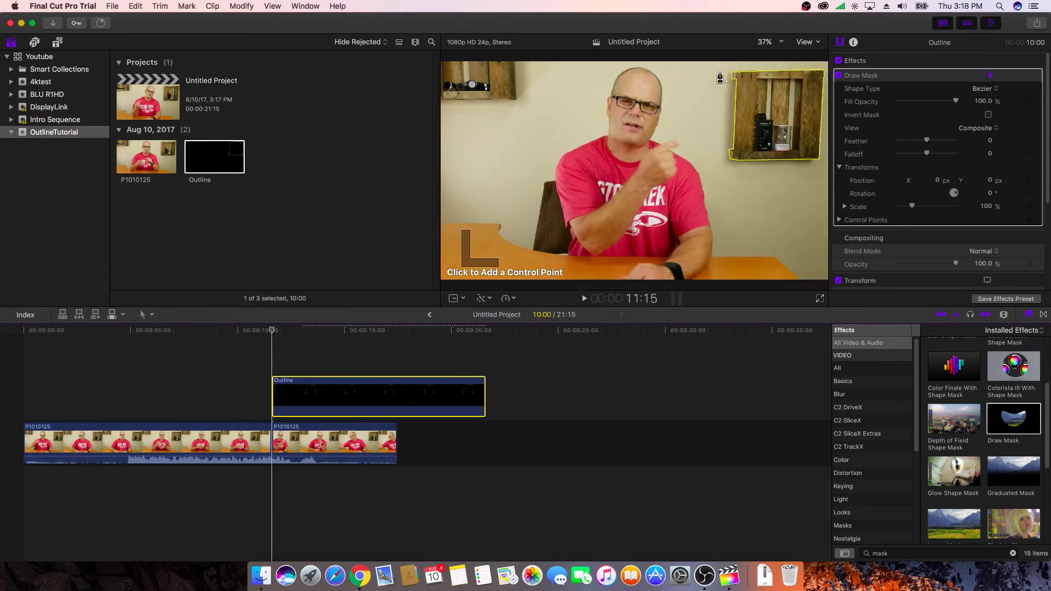
- Draw a closed four-corner Draw Mask rectangle around the wall shelf in the viewer
click(717, 66)
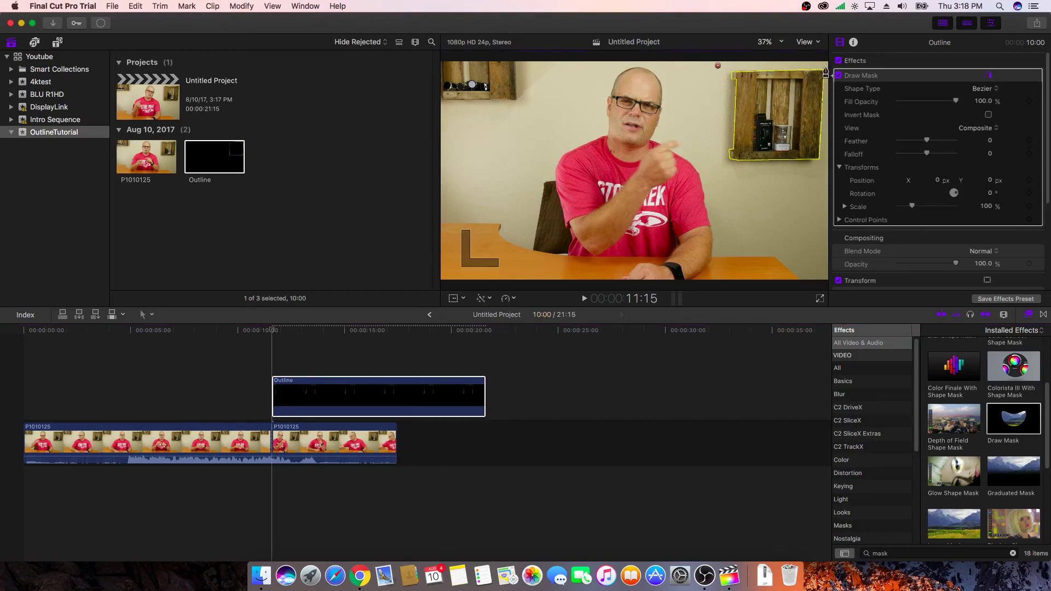
click(826, 65)
click(826, 173)
click(718, 173)
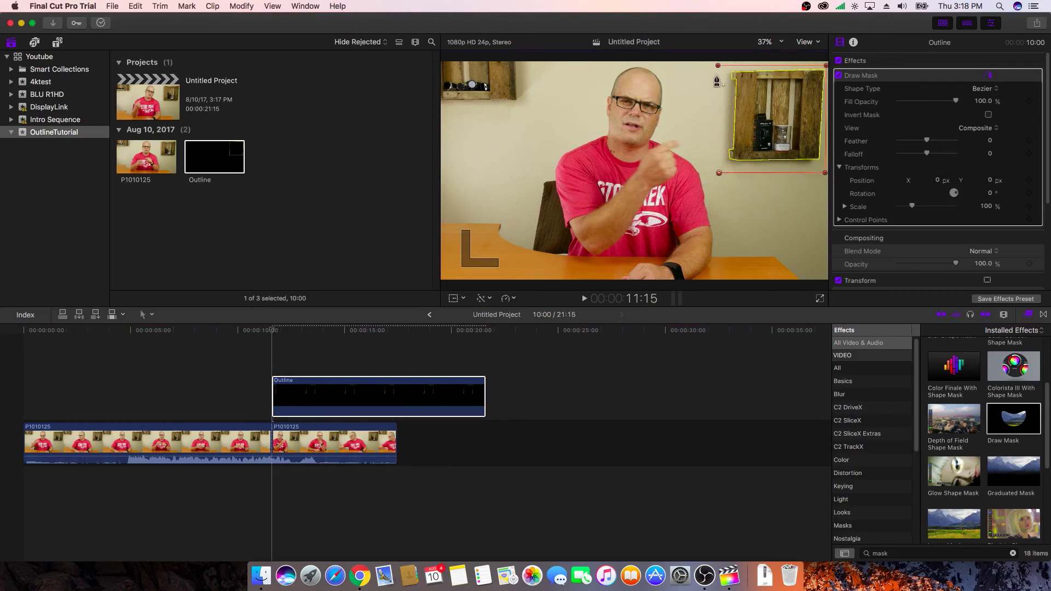
click(718, 66)
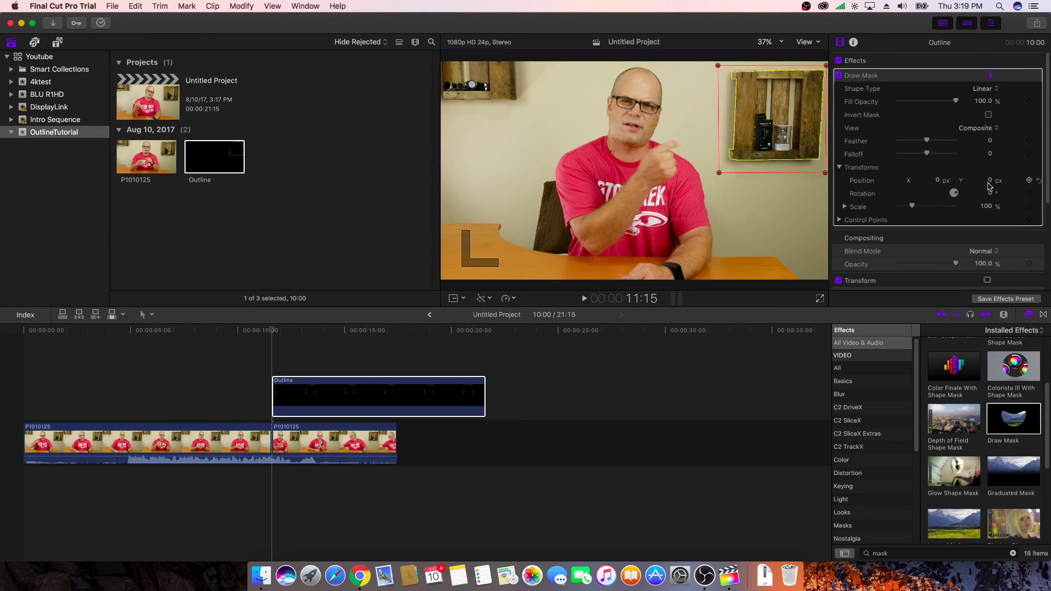
- Lower the Draw Mask to Position Y -1010 px and keyframe it at 11:15
click(840, 168)
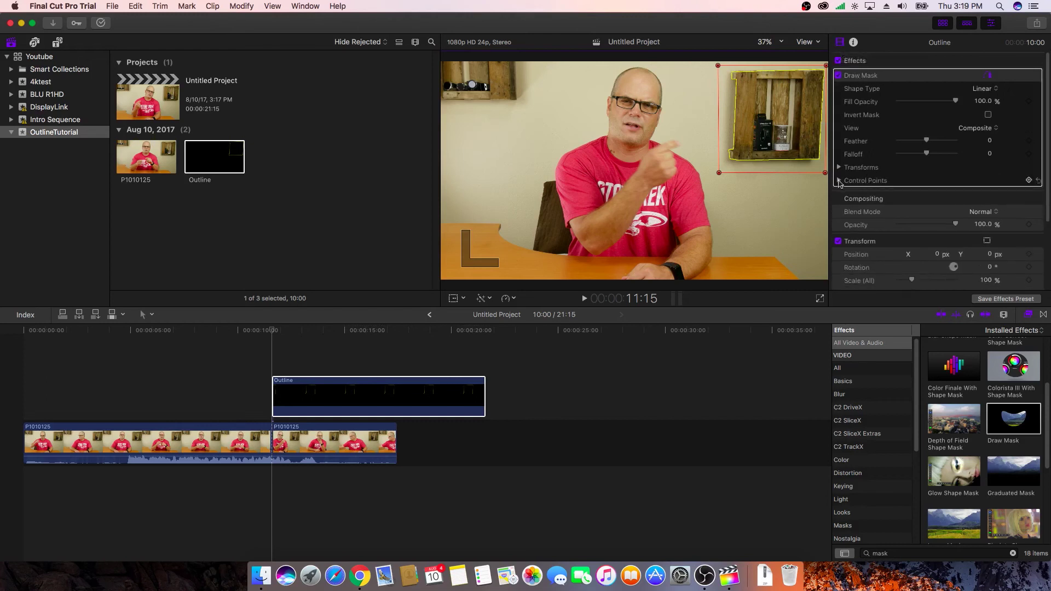
click(839, 170)
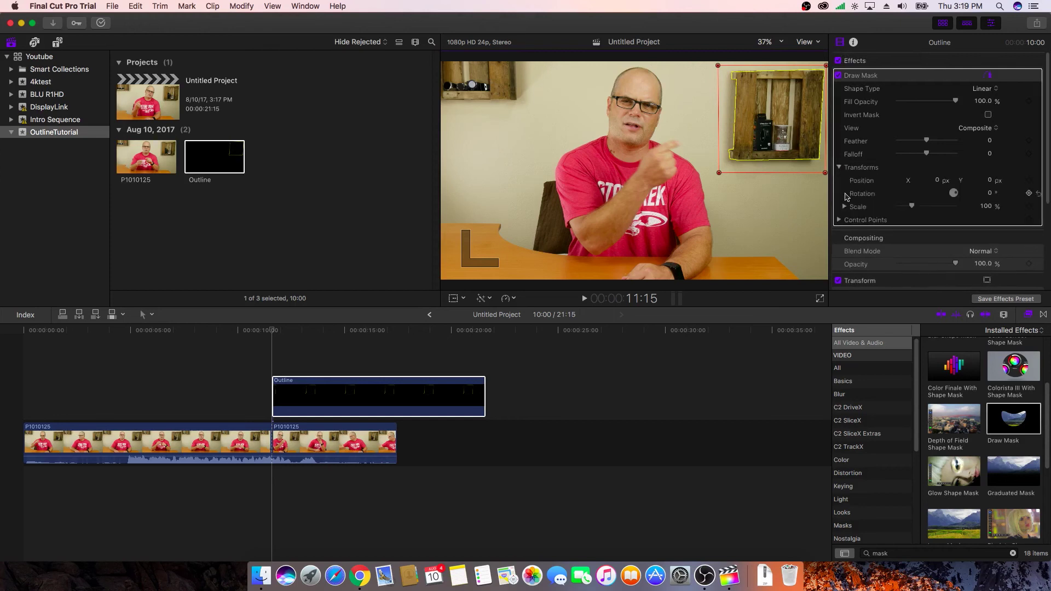
click(397, 395)
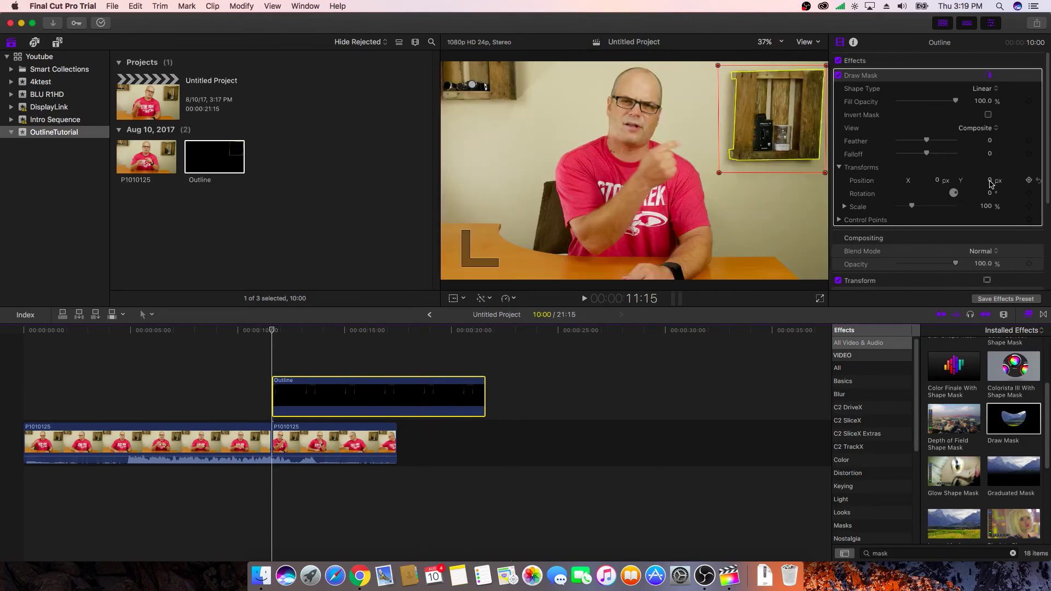
drag(989, 182, 989, 302)
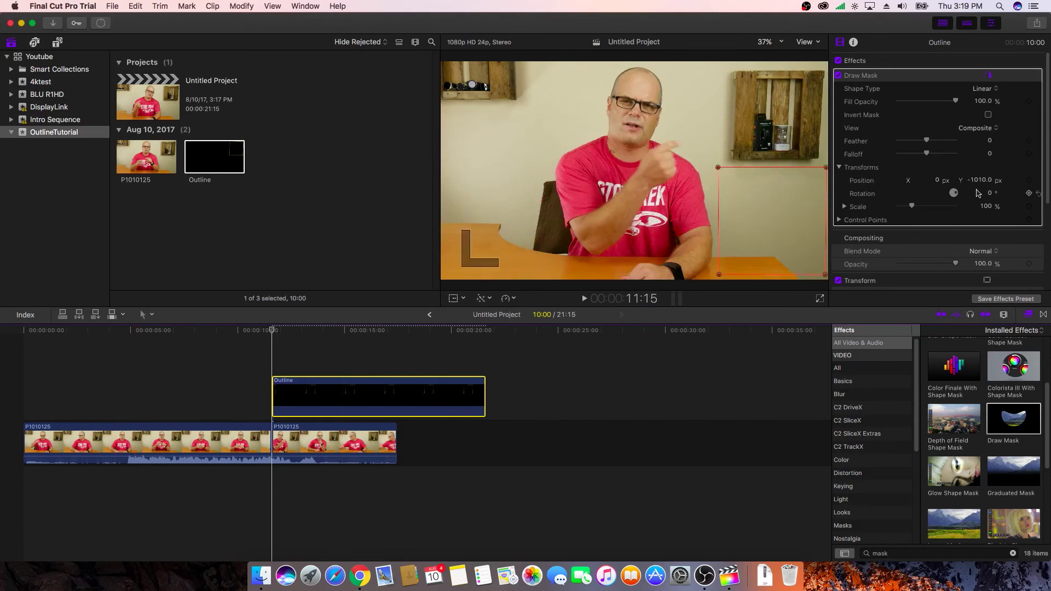
click(1027, 180)
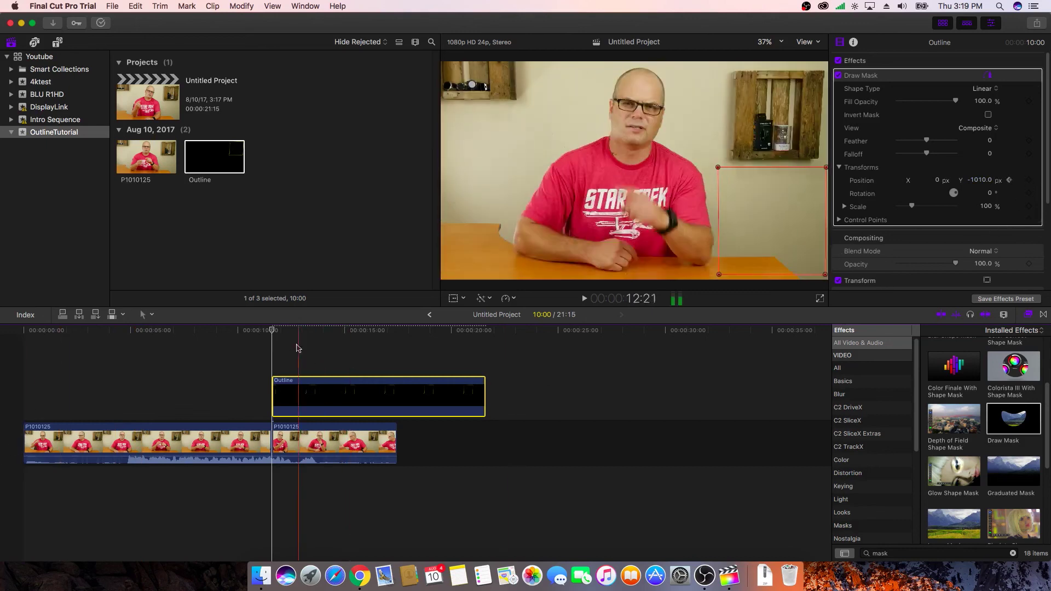
- At 13:16 raise the mask to Position Y -1.0 px, then play the rising reveal from 11:15
drag(273, 333, 317, 340)
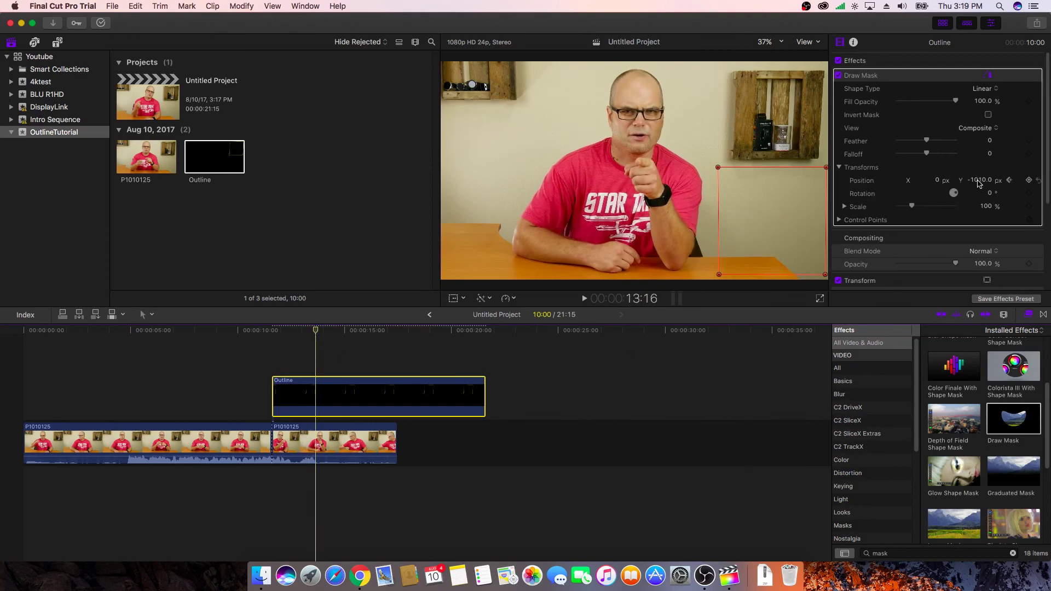
mouse_move(979, 183)
mouse_down()
mouse_move(999, 180)
mouse_move(979, 180)
mouse_up()
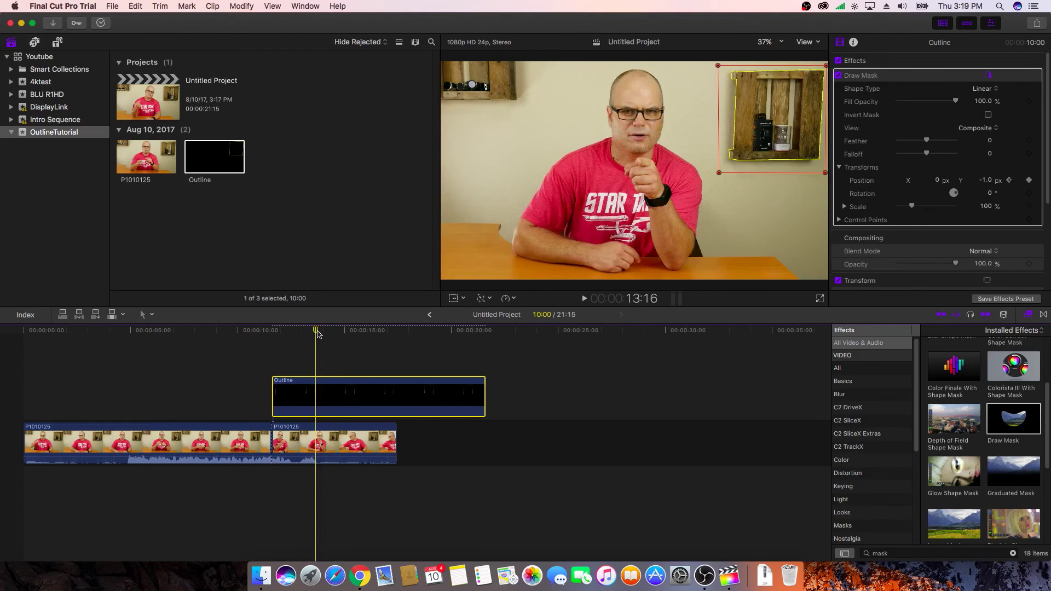
drag(317, 335, 253, 342)
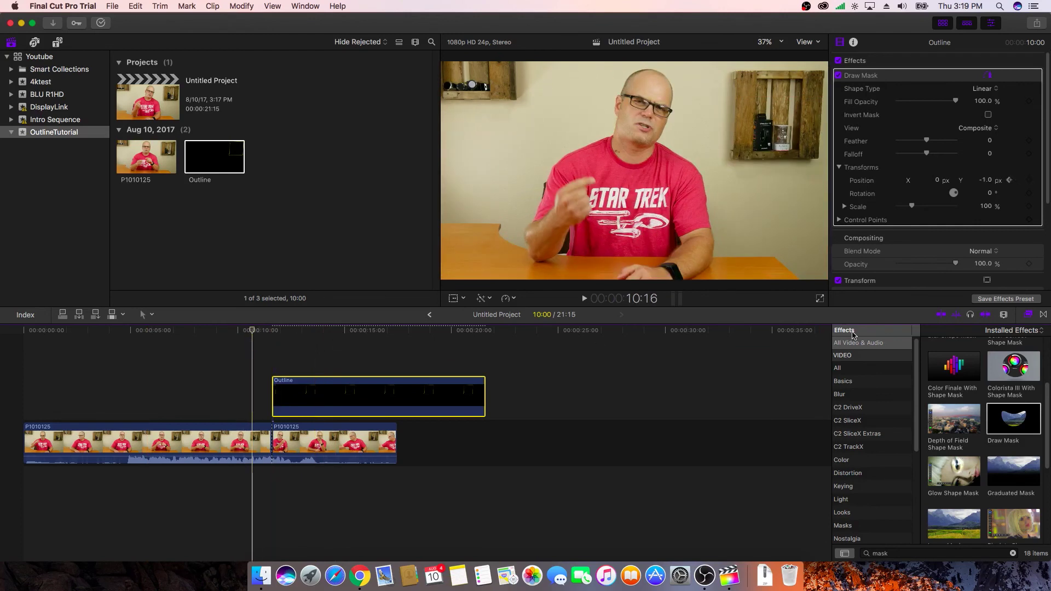
key(space)
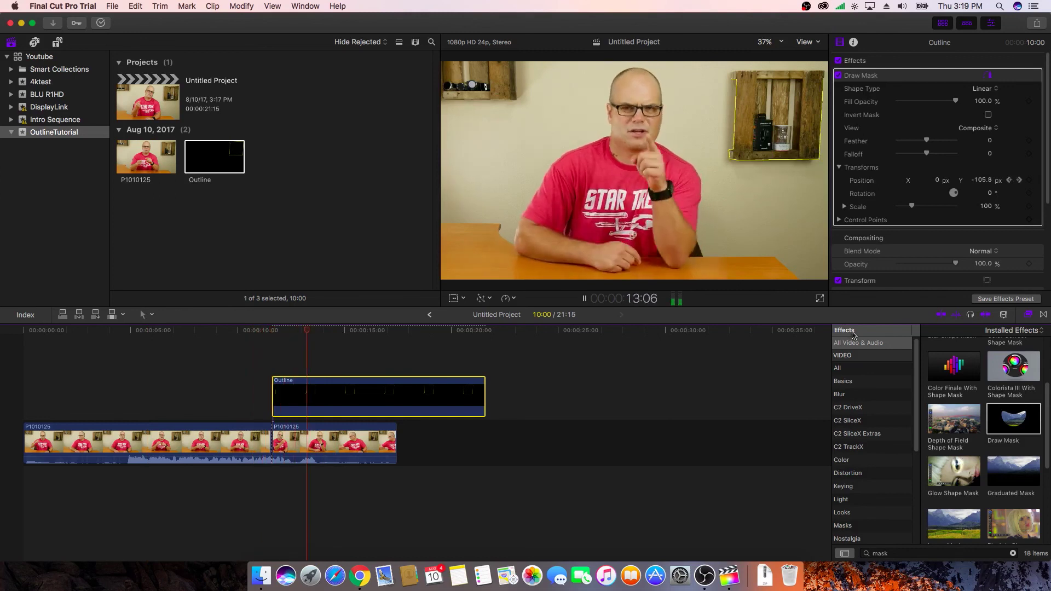
key(space)
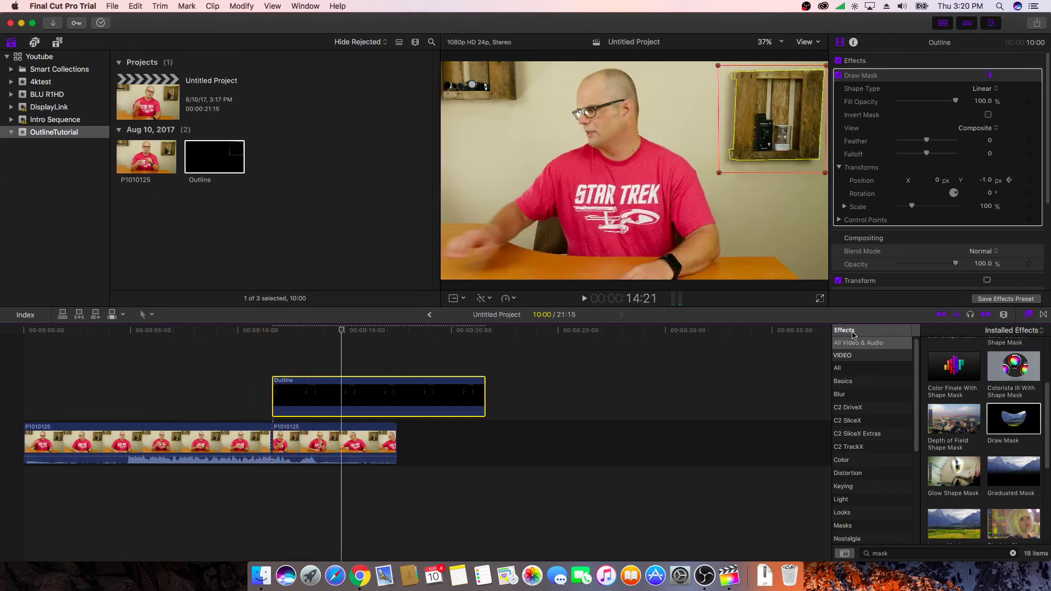